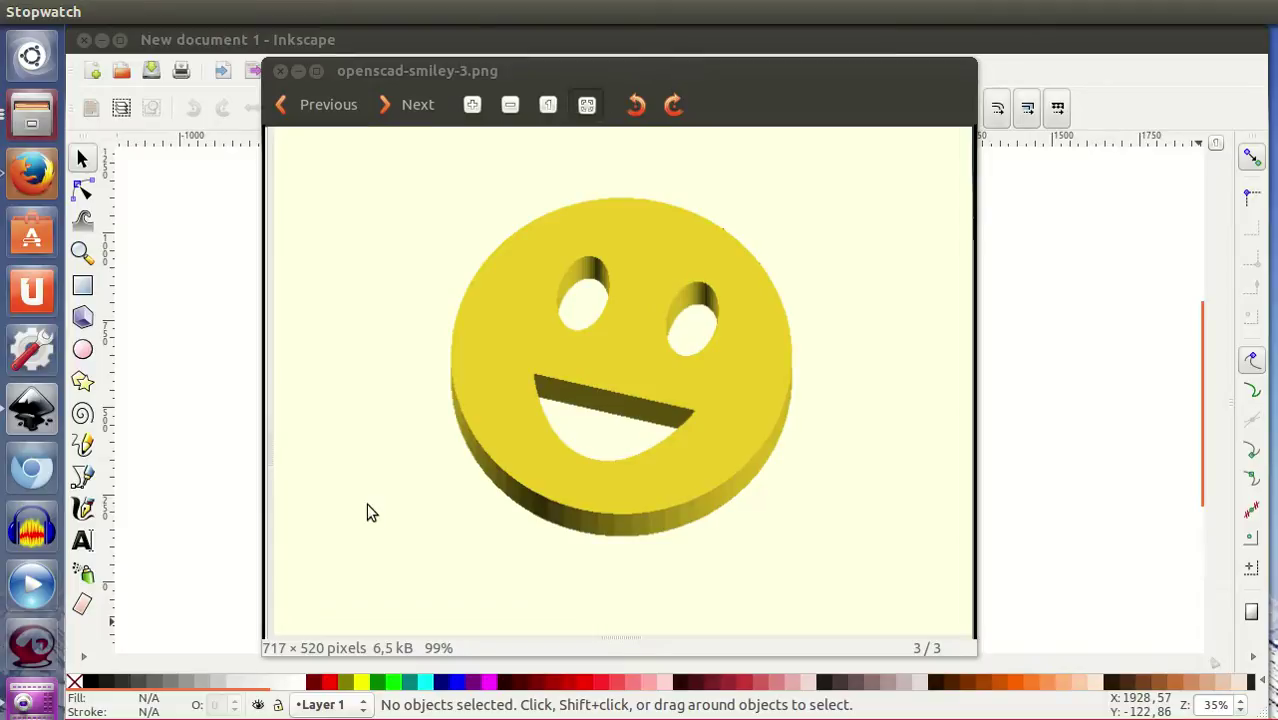
# Close the openscad-smiley-3.png preview and zoom the blank Inkscape canvas to 99%
pyautogui.click(1035, 277)
pyautogui.keyDown('ctrl'); pyautogui.scroll(2, 622, 414); pyautogui.keyUp('ctrl')
pyautogui.keyDown('ctrl'); pyautogui.scroll(1, 622, 414); pyautogui.keyUp('ctrl')
pyautogui.scroll(-2, 632, 420)
pyautogui.scroll(-1, 632, 420)
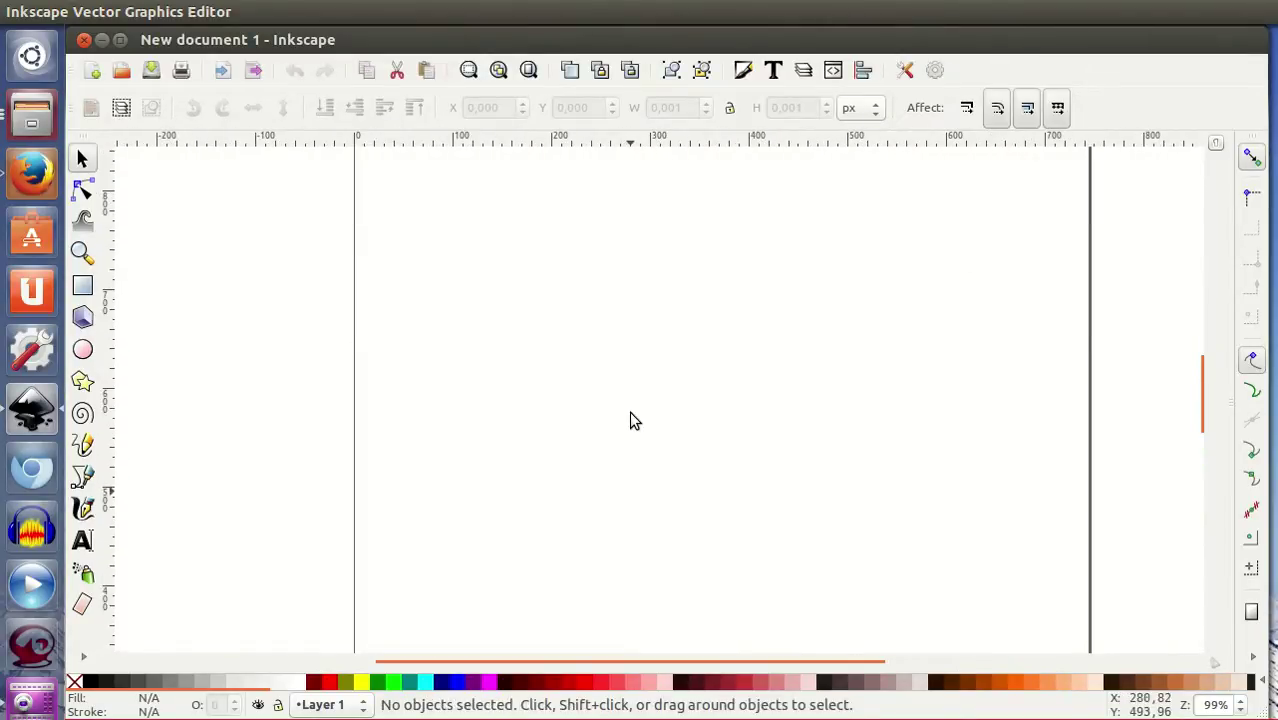
# Draw a large perfect circle for the face and a small upright ellipse to its left
pyautogui.click(84, 350)
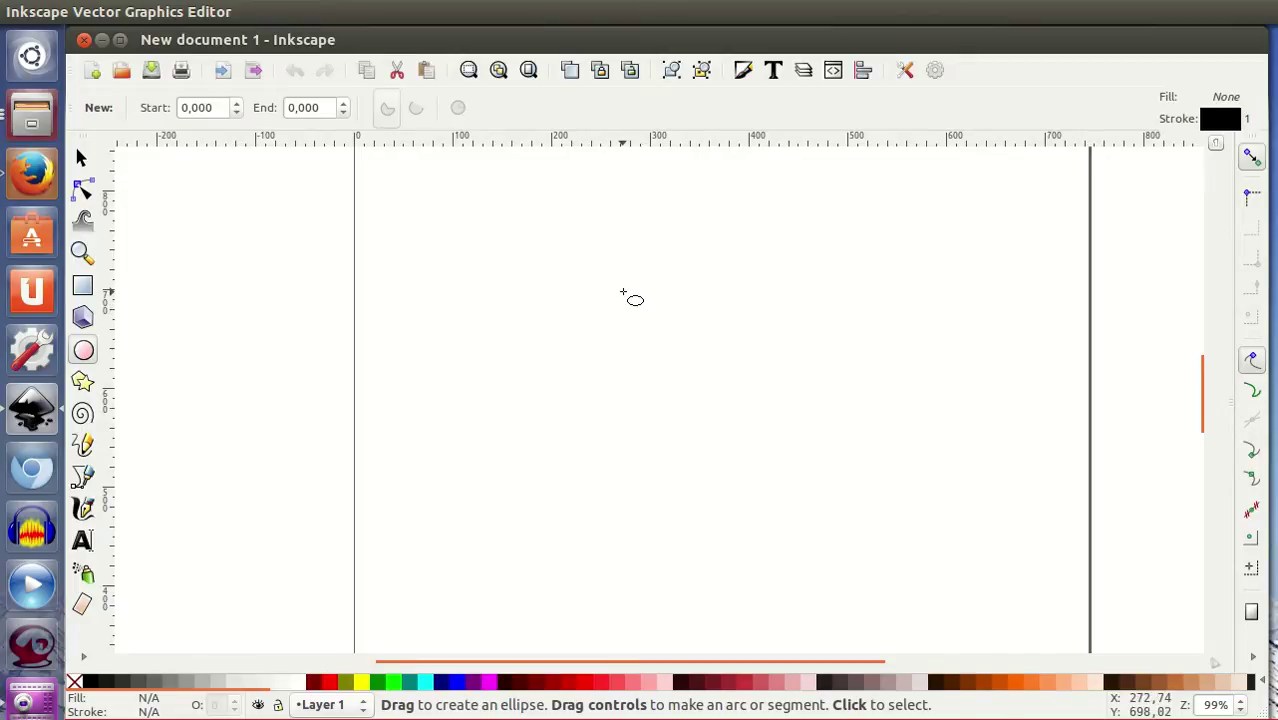
pyautogui.moveTo(622, 291); pyautogui.dragTo(650, 320)
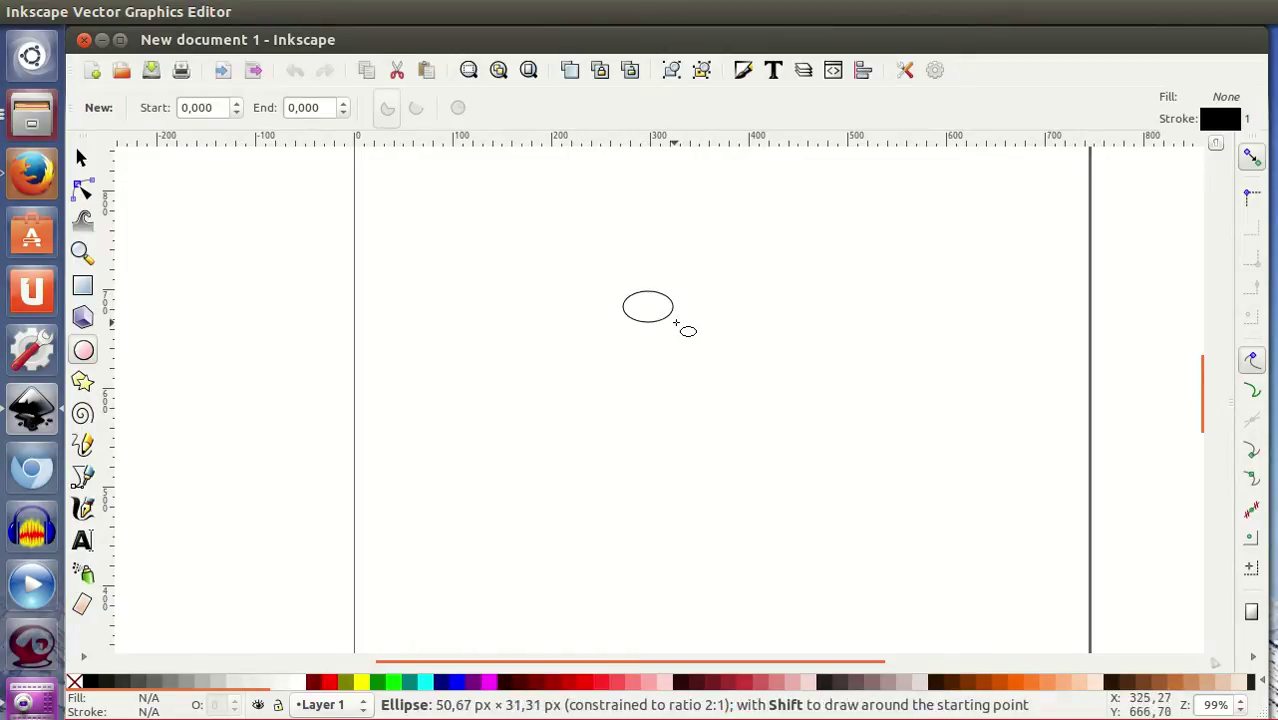
pyautogui.moveTo(650, 320)
pyautogui.mouseDown()
pyautogui.moveTo(801, 505)
pyautogui.moveTo(797, 464)
pyautogui.moveTo(874, 544)
pyautogui.moveTo(850, 519)
pyautogui.moveTo(866, 533)
pyautogui.mouseUp()
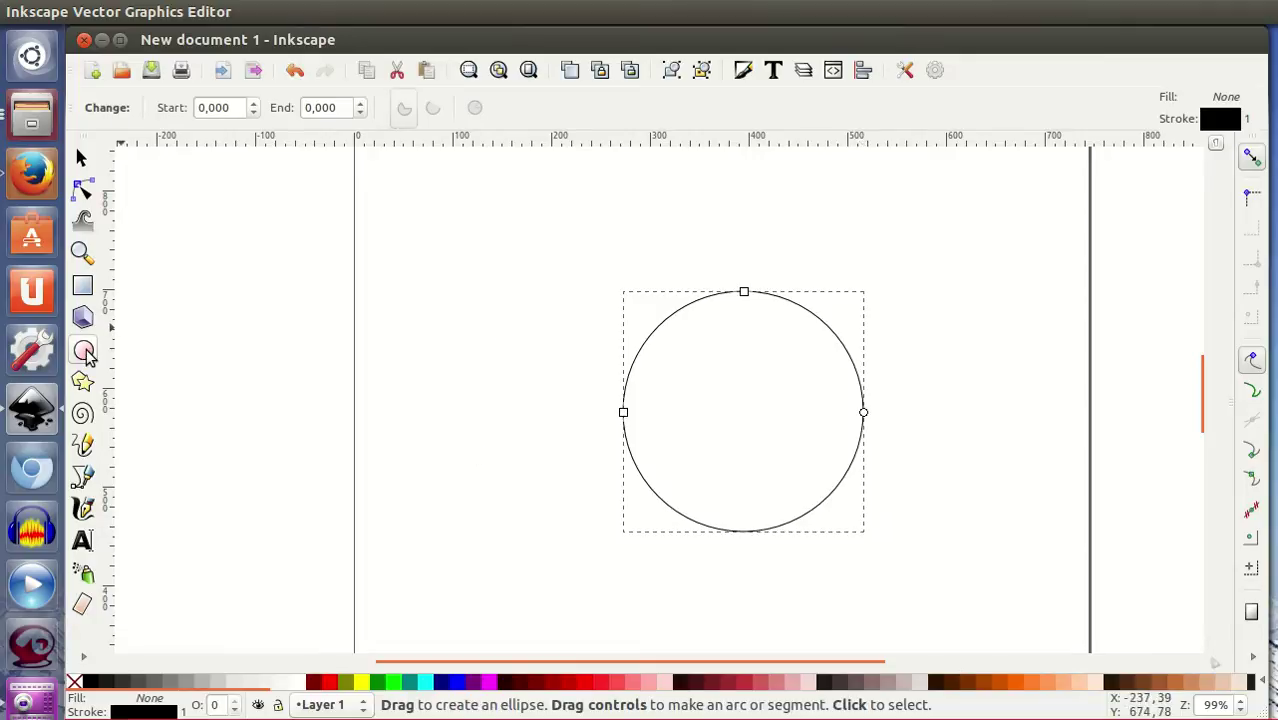
pyautogui.moveTo(518, 351); pyautogui.dragTo(551, 404)
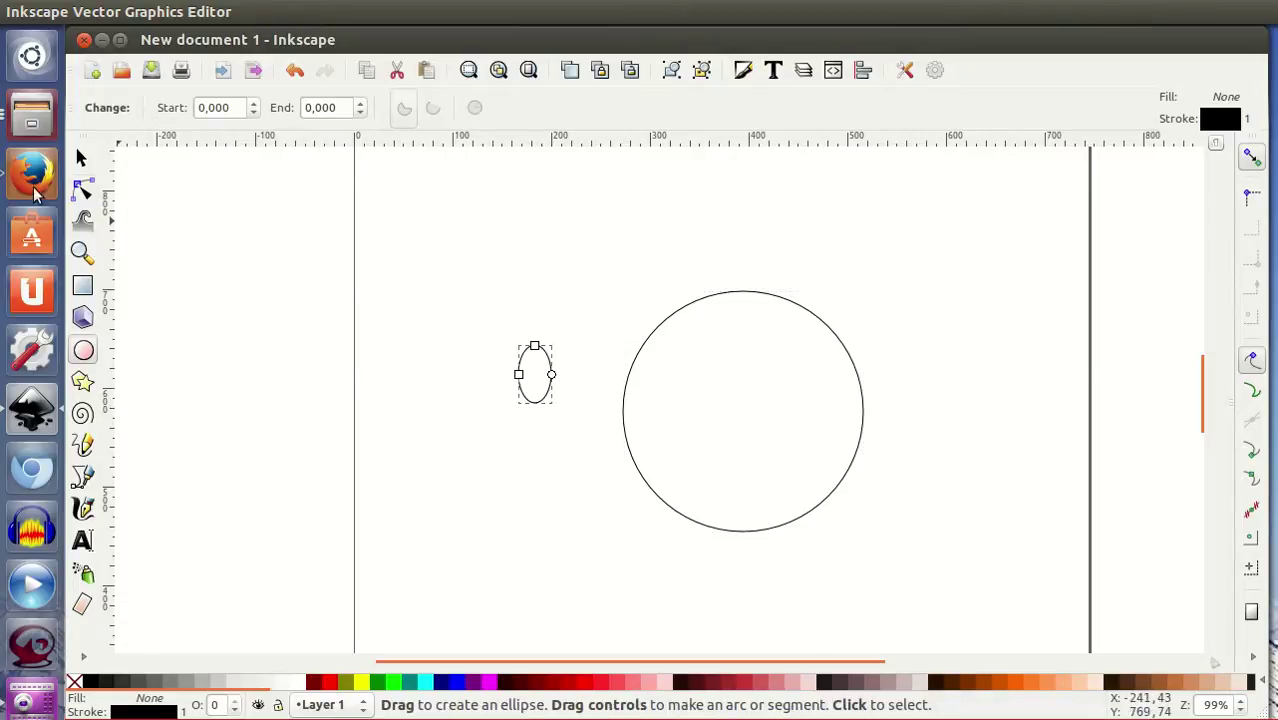
# Copy-paste the small ellipse and position both copies in the circle's upper half as left and right eyes
pyautogui.click(82, 158)
pyautogui.click(366, 70)
pyautogui.click(426, 70)
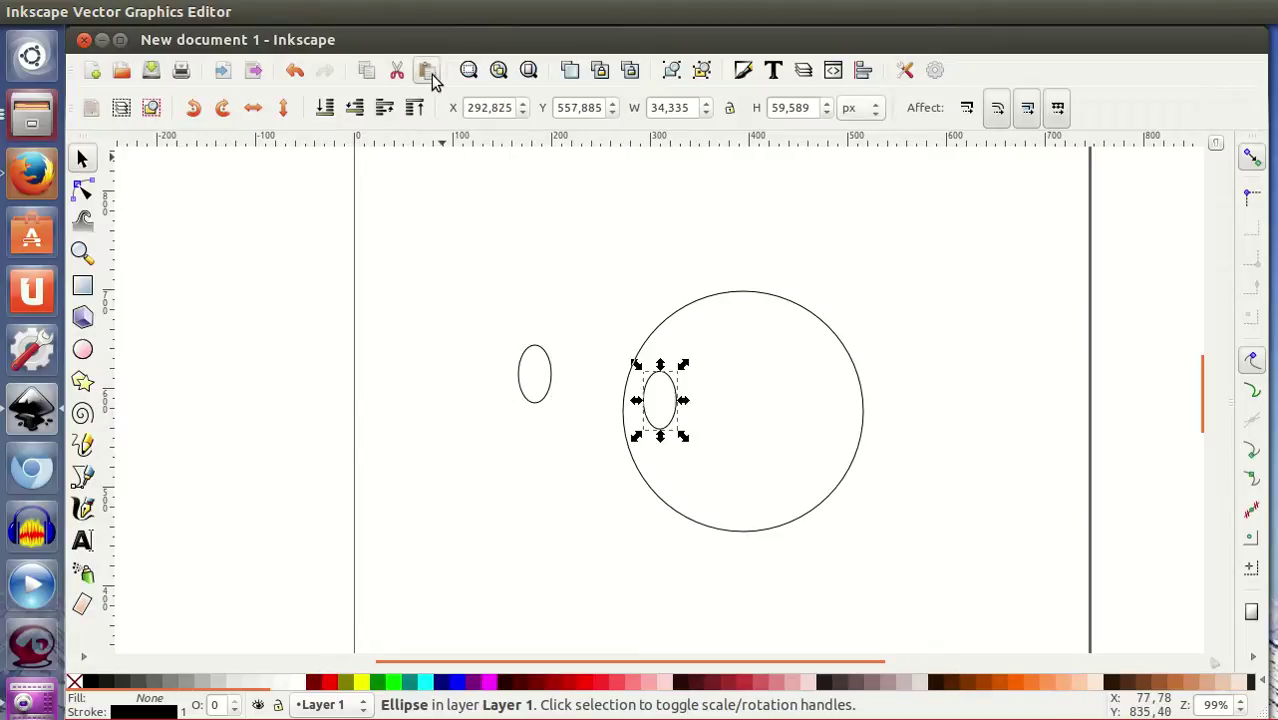
pyautogui.moveTo(686, 398)
pyautogui.mouseDown()
pyautogui.moveTo(716, 368)
pyautogui.moveTo(735, 376)
pyautogui.mouseUp()
pyautogui.click(553, 376)
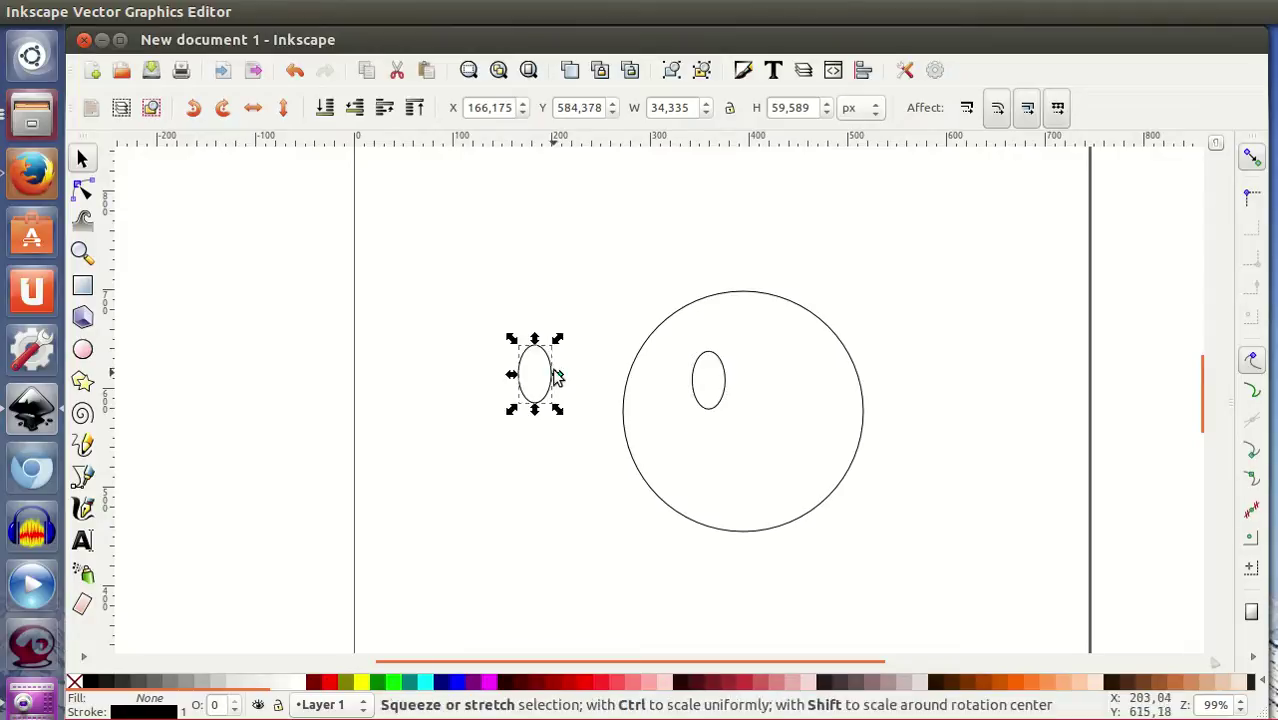
pyautogui.moveTo(557, 376); pyautogui.dragTo(812, 370)
pyautogui.click(698, 371)
pyautogui.moveTo(697, 369); pyautogui.dragTo(693, 370)
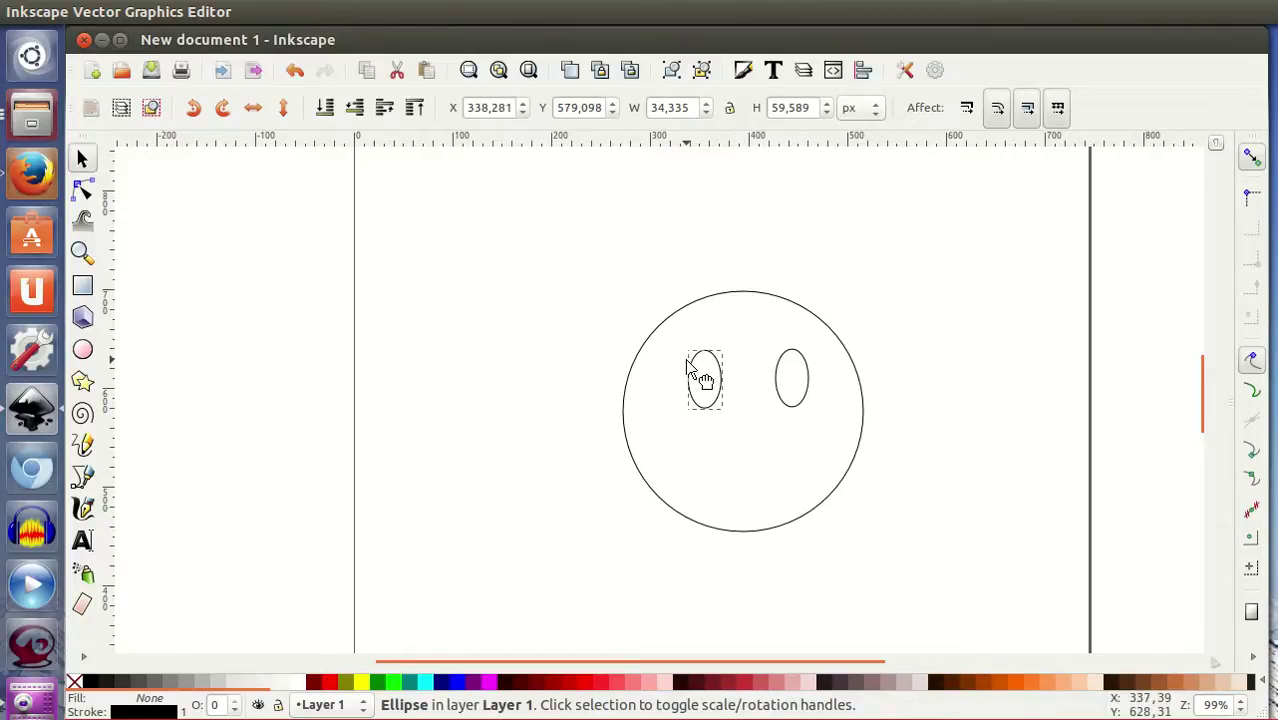
pyautogui.click(83, 480)
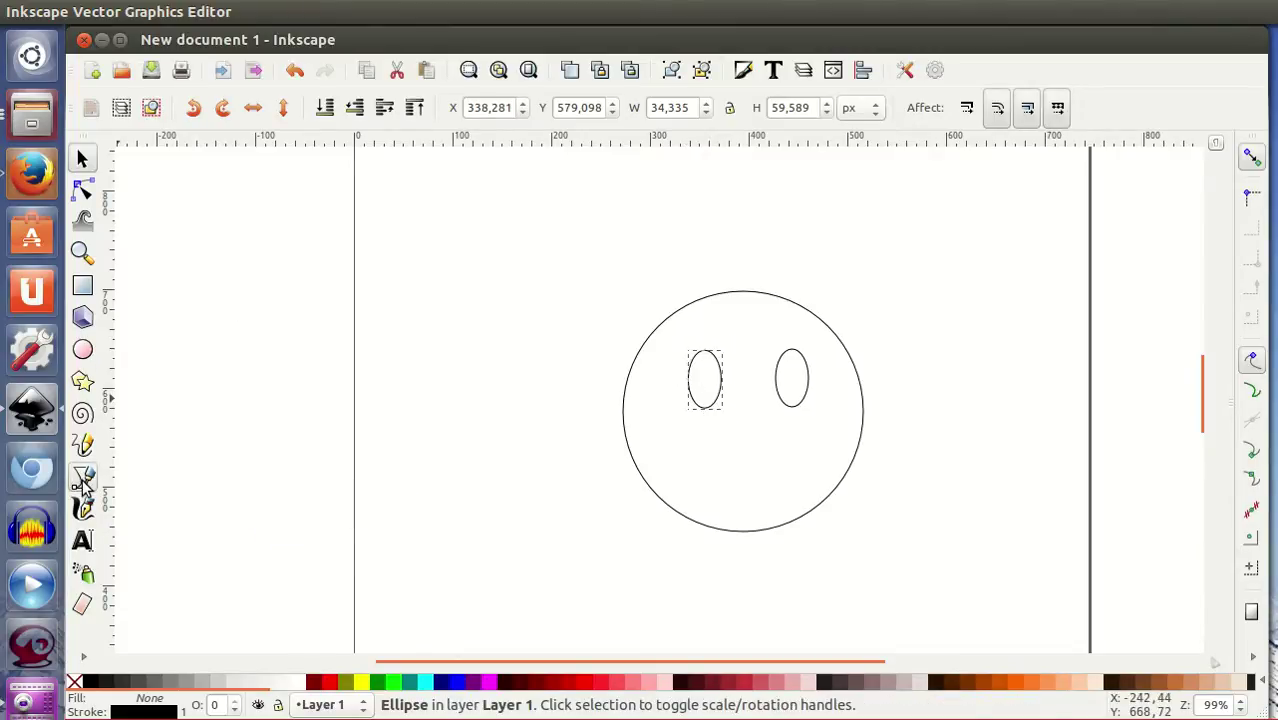
# Draw a closed half-moon mouth path with the Bezier pen below the eyes
pyautogui.click(699, 442)
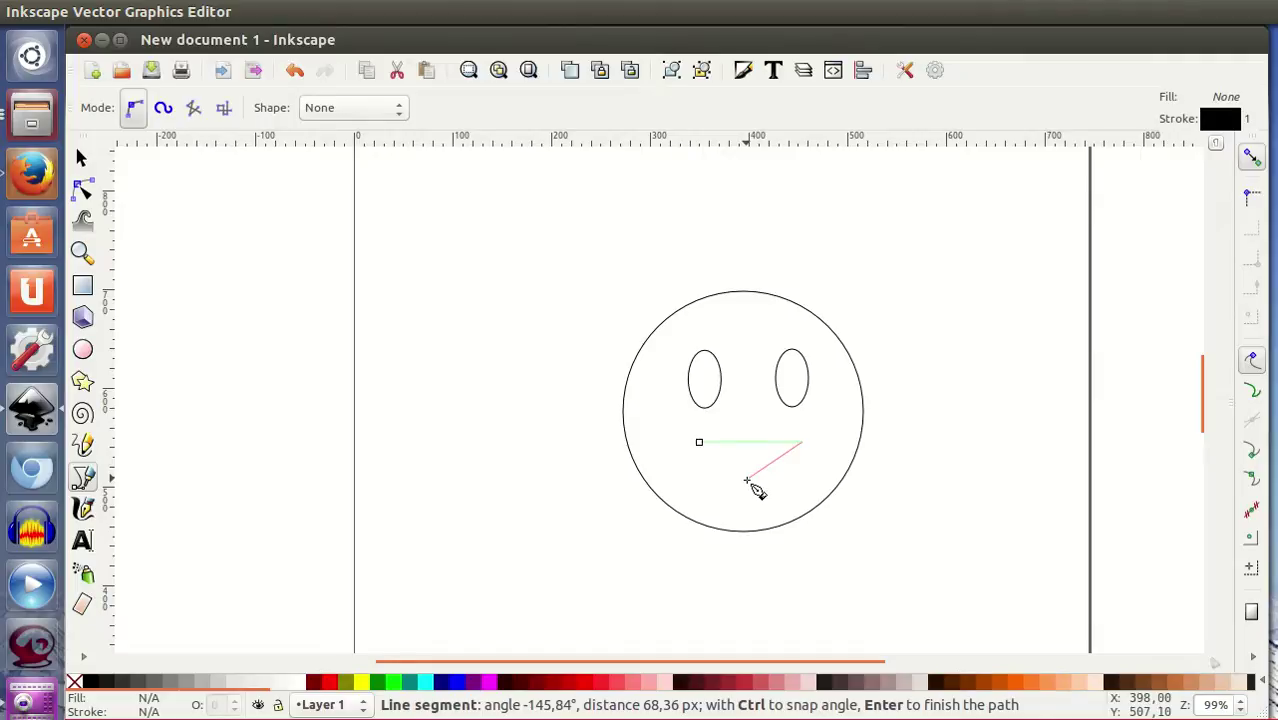
pyautogui.moveTo(746, 481); pyautogui.dragTo(713, 480)
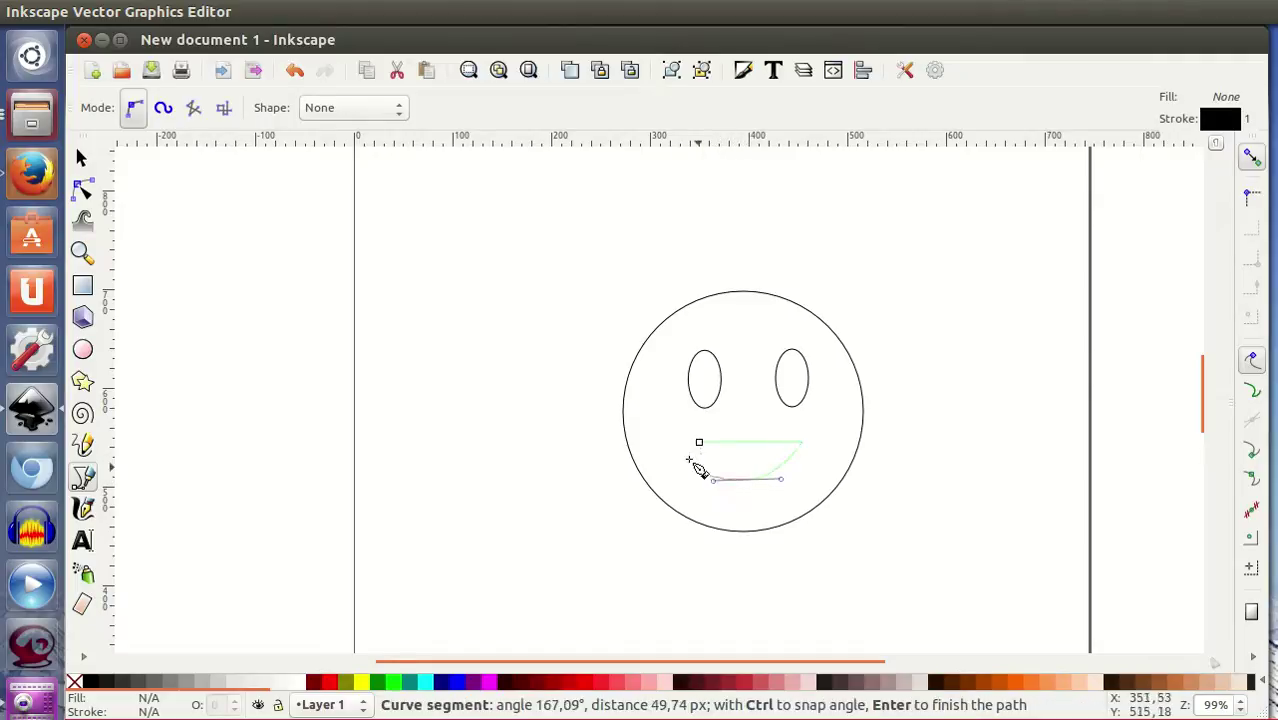
pyautogui.click(699, 443)
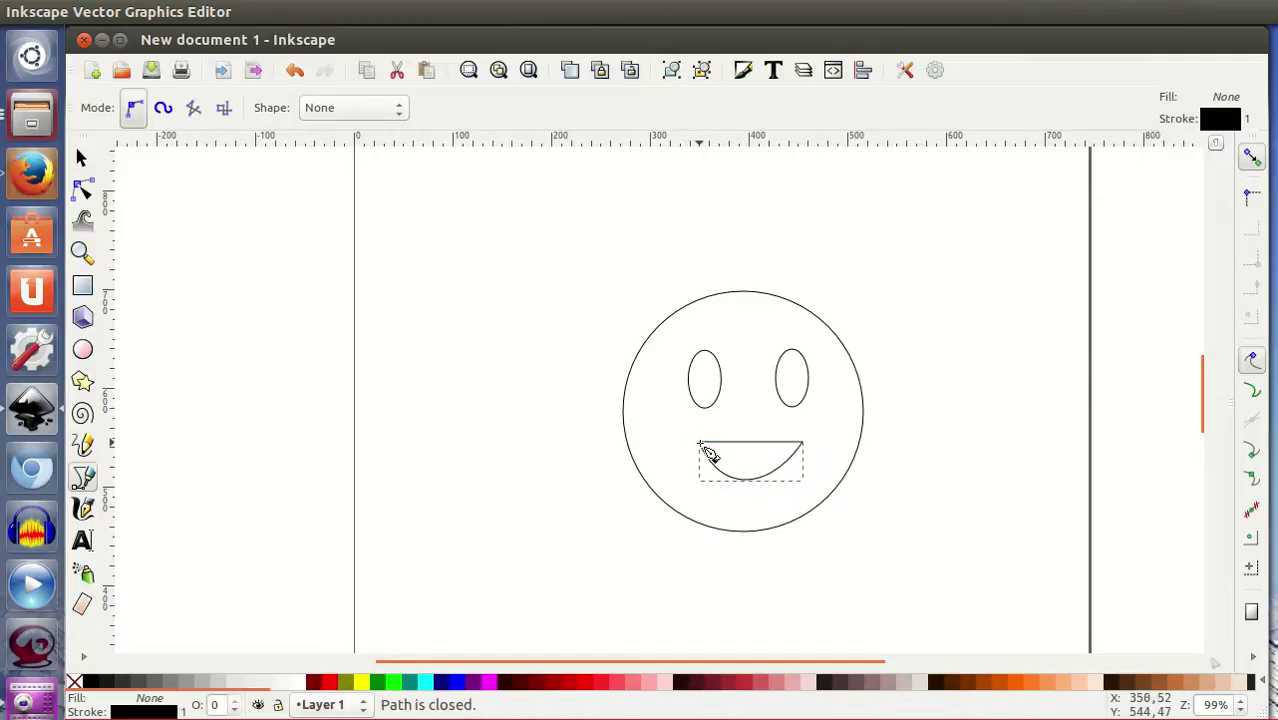
pyautogui.click(84, 162)
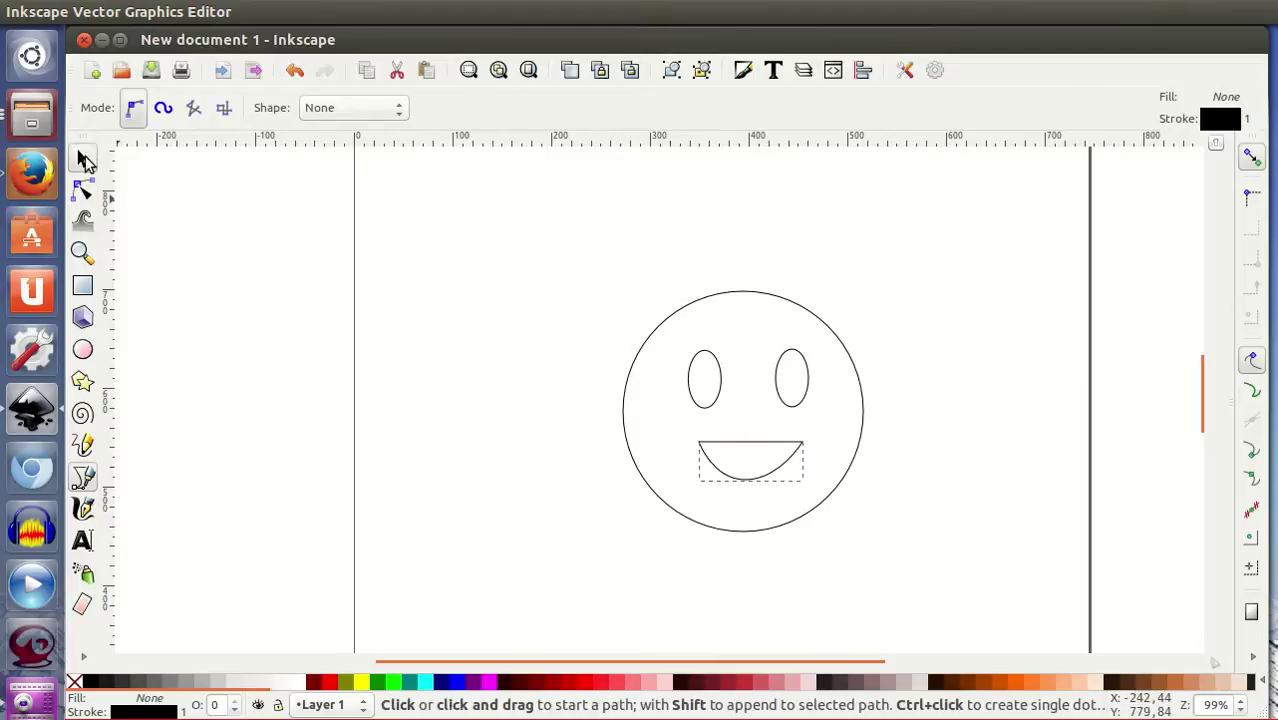
# Pull the mouth's bottom node down to deepen the smile and nudge its left corner
pyautogui.click(96, 200)
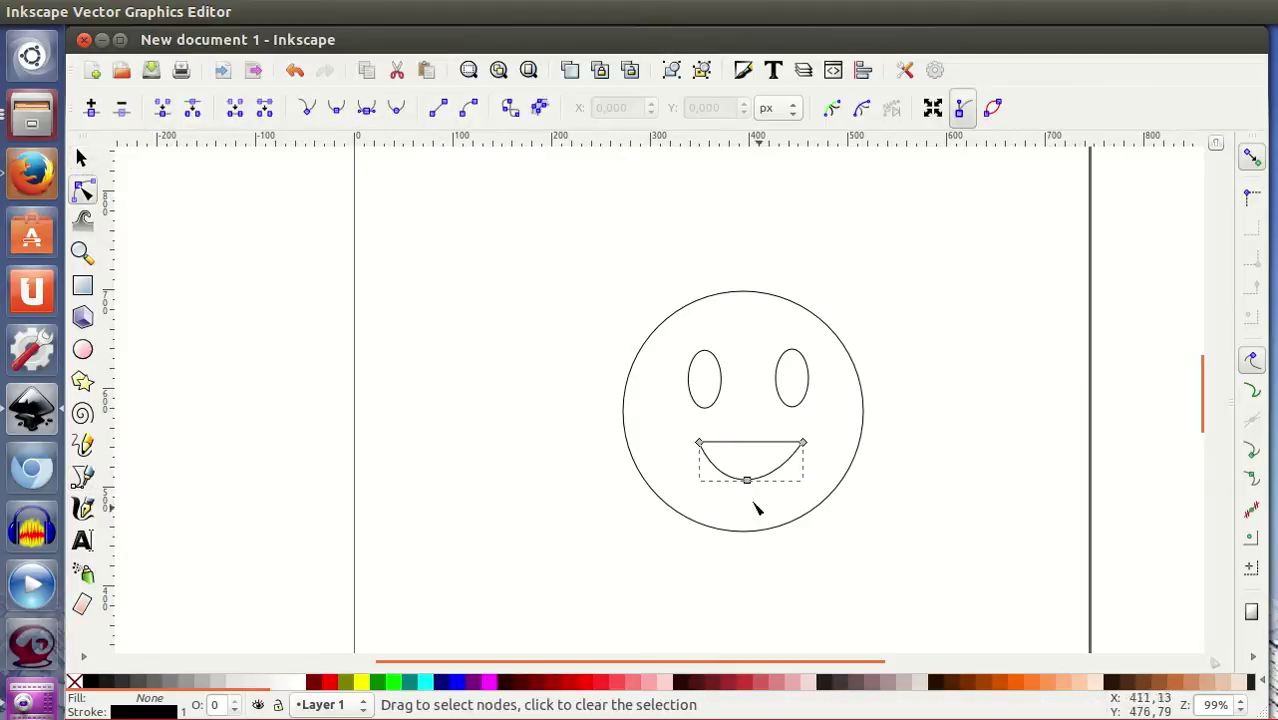
pyautogui.moveTo(747, 481)
pyautogui.mouseDown()
pyautogui.moveTo(746, 514)
pyautogui.moveTo(748, 497)
pyautogui.mouseUp()
pyautogui.moveTo(700, 443); pyautogui.dragTo(700, 448)
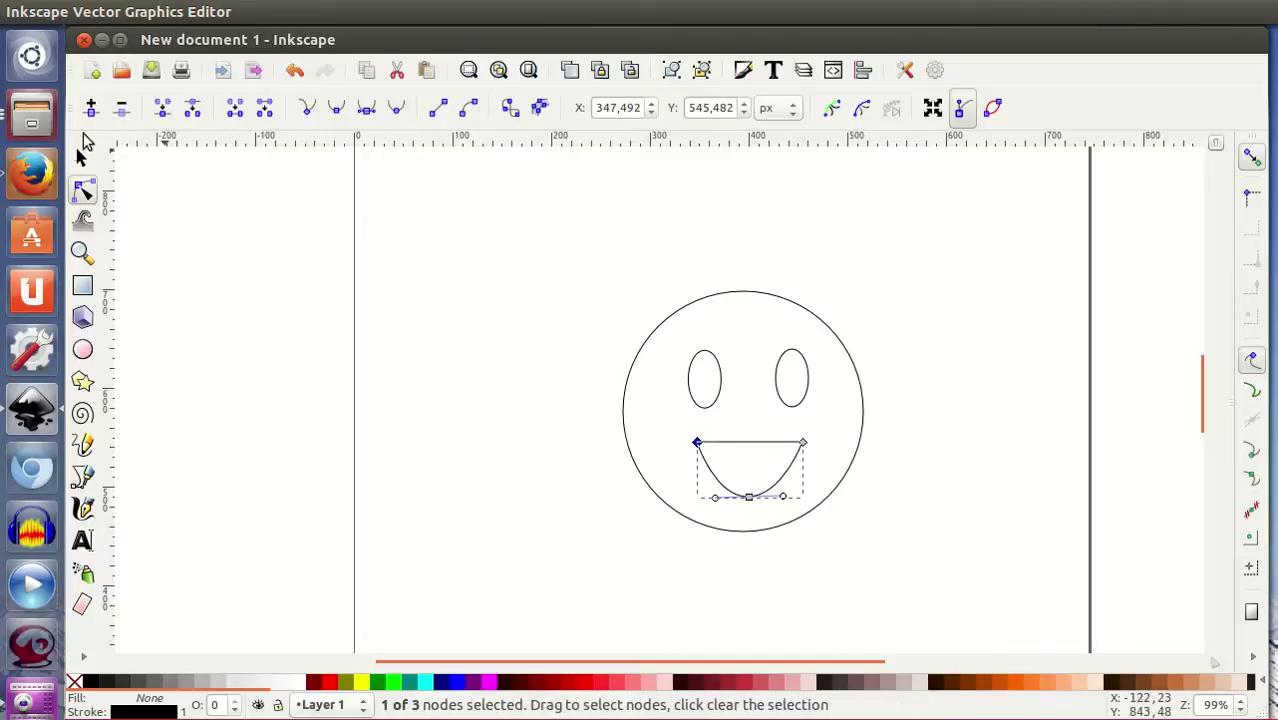
pyautogui.click(82, 158)
pyautogui.click(465, 278)
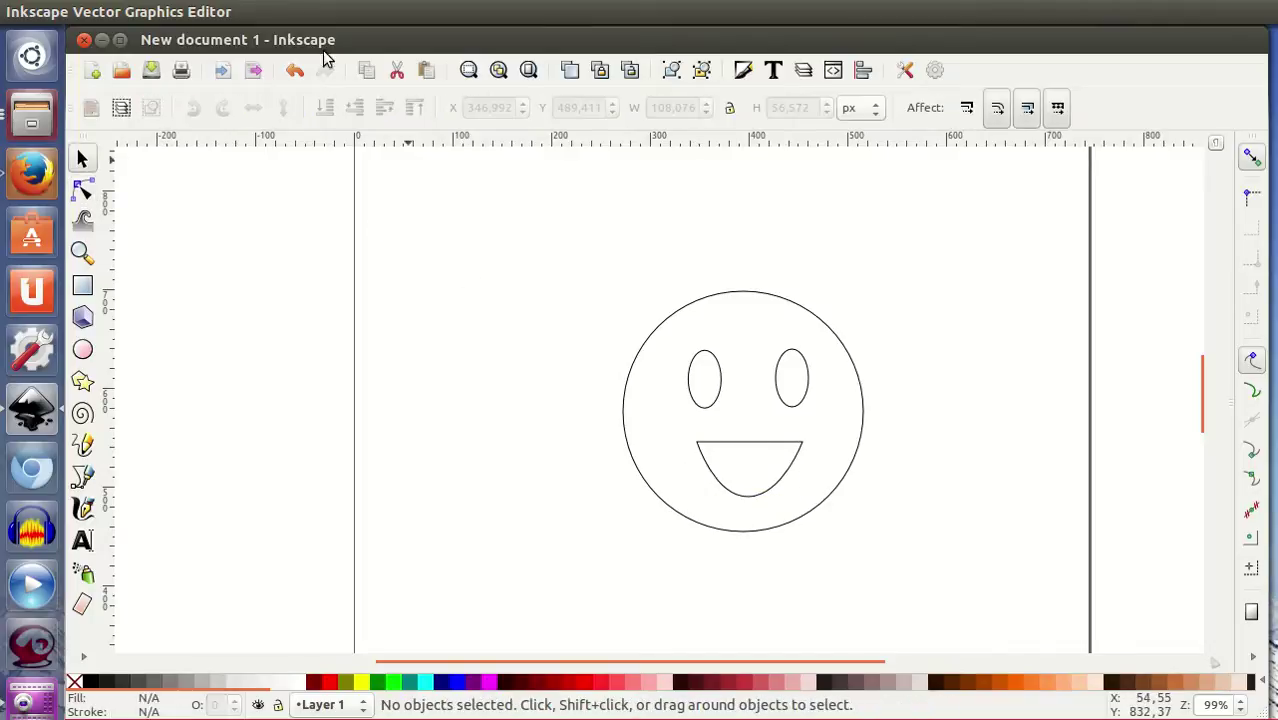
# Save the drawing under the name 'smiley2', replacing the default 'drawing', as smiley2.svg
pyautogui.click(152, 72)
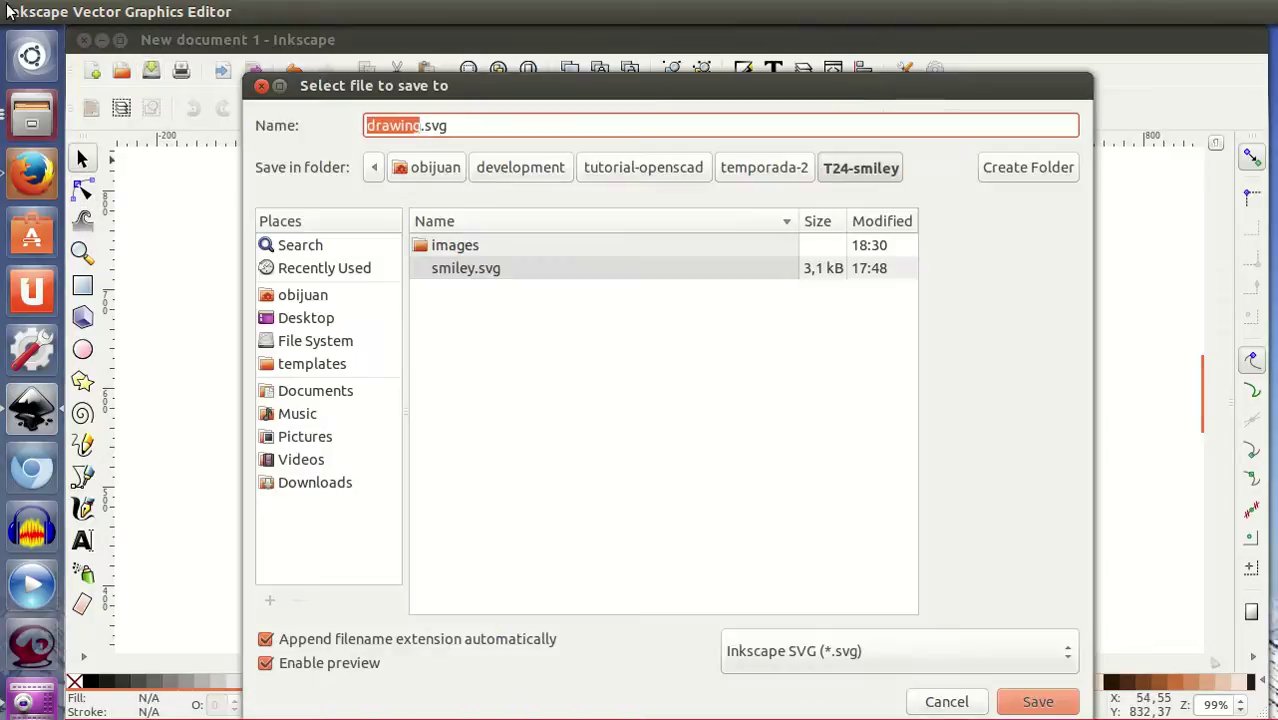
pyautogui.click(420, 125)
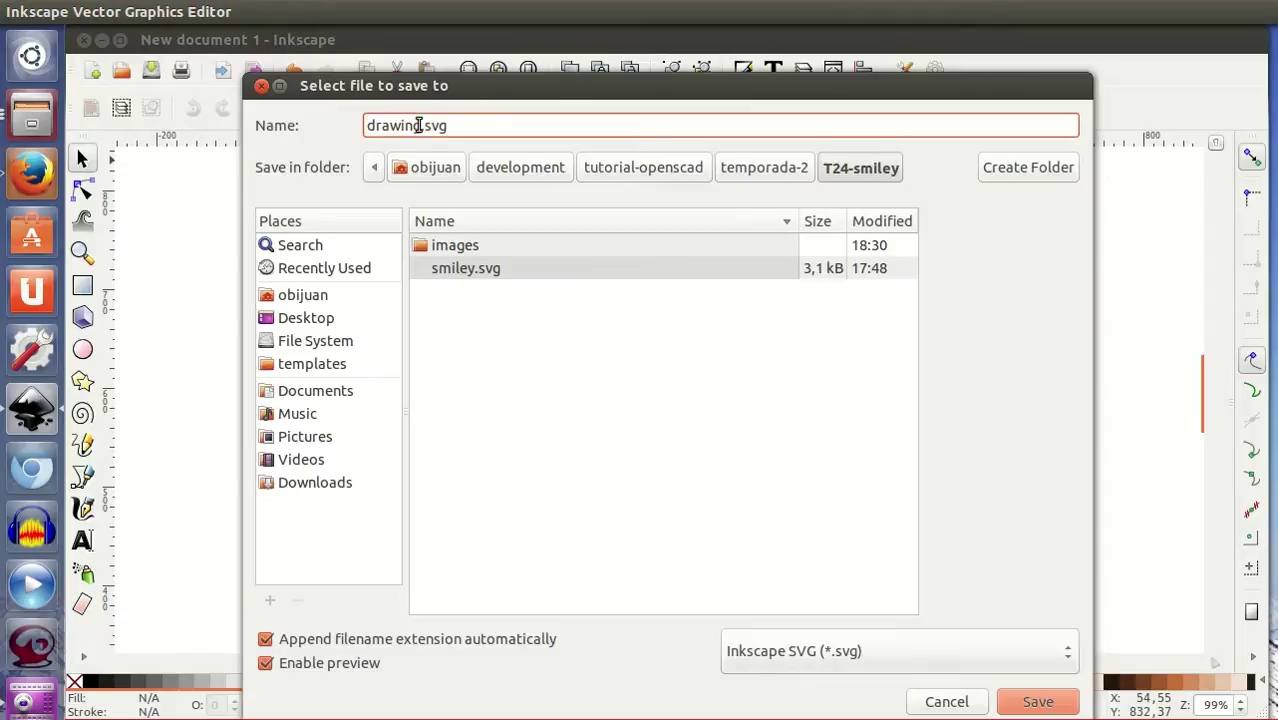
pyautogui.press('BackSpace')
pyautogui.press('BackSpace')
pyautogui.press('BackSpace')
pyautogui.press('BackSpace')
pyautogui.press('BackSpace')
pyautogui.press('BackSpace')
pyautogui.write('smiley2')
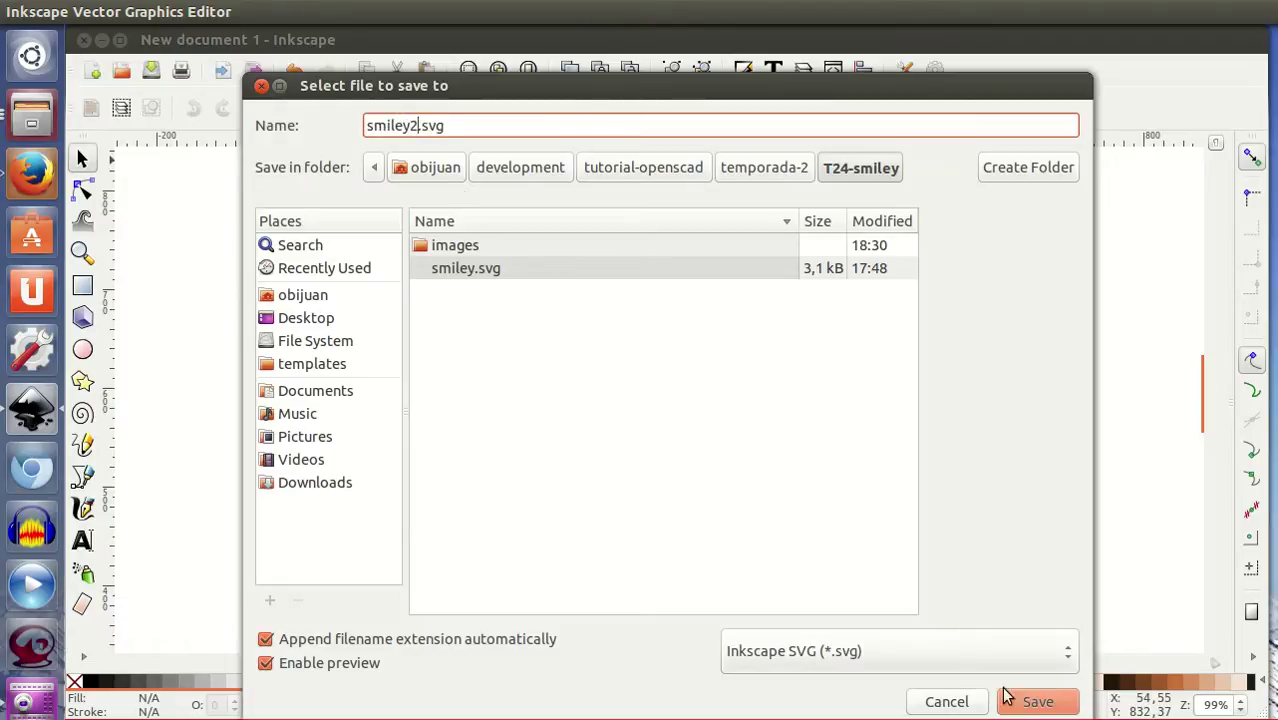
pyautogui.click(1030, 702)
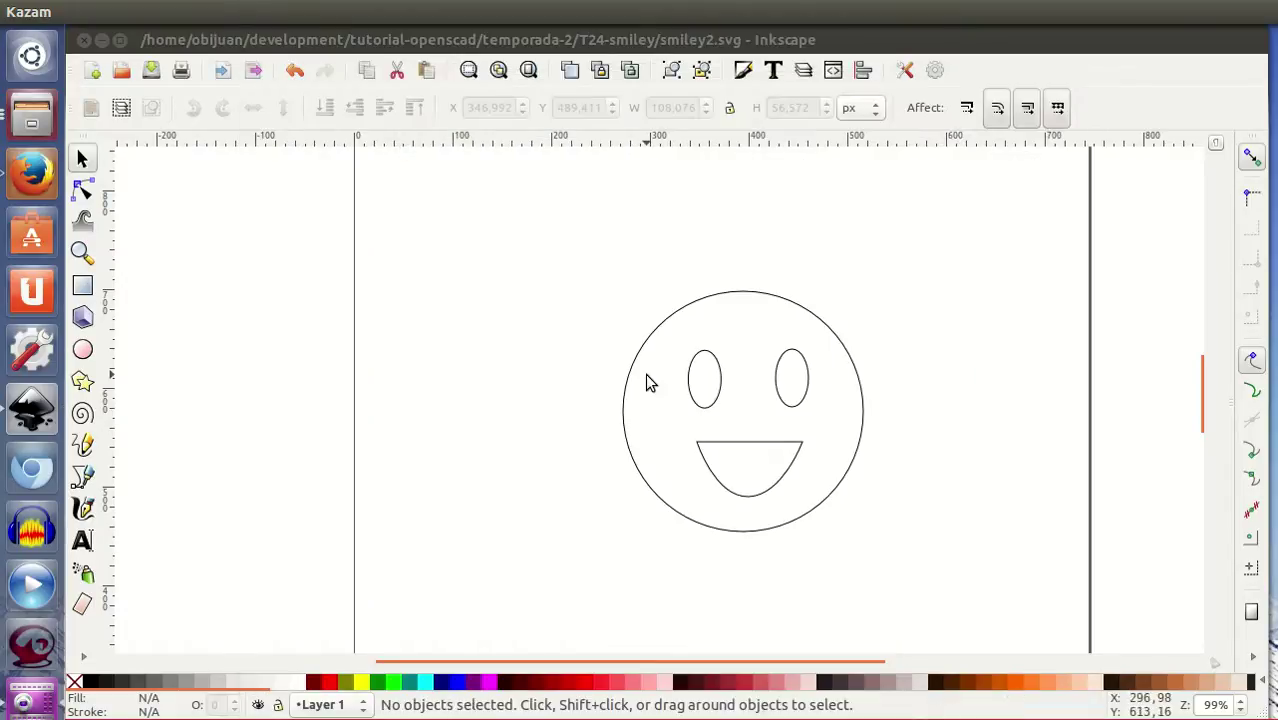
# Rubber-band select the face circle, both eyes and the mouth, then apply Path > Combine
pyautogui.click(718, 384)
pyautogui.click(786, 376)
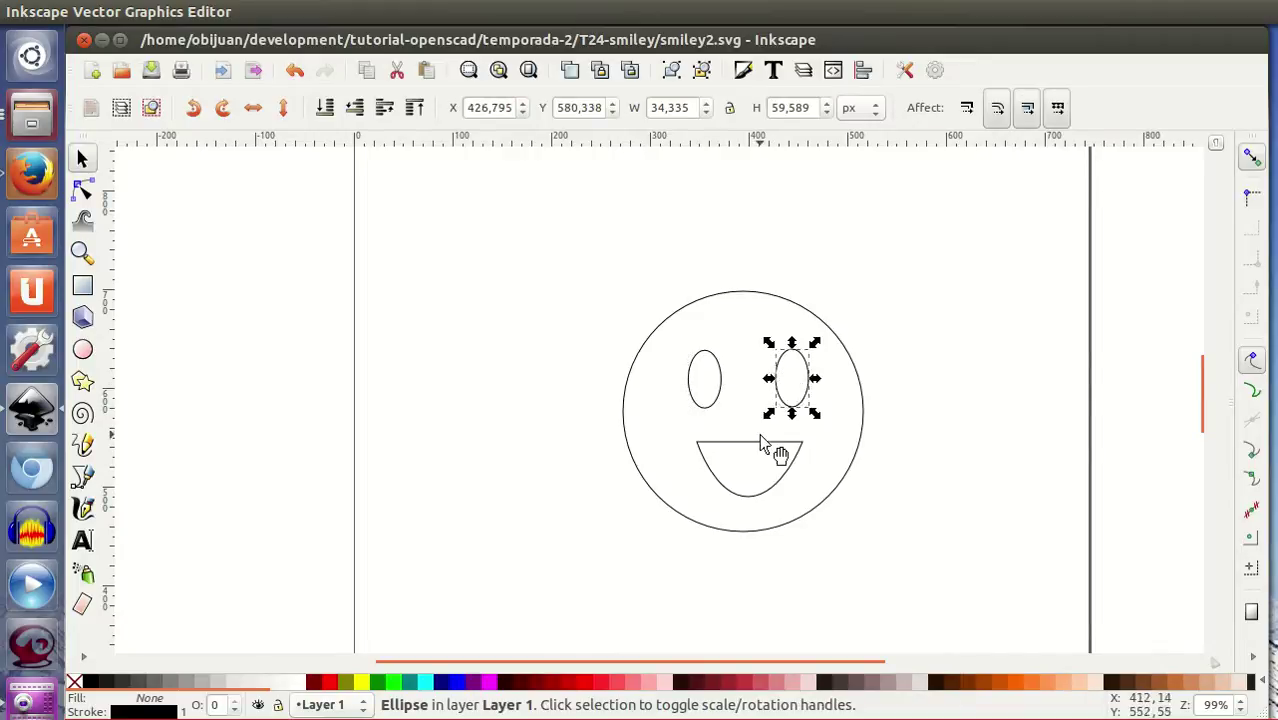
pyautogui.click(760, 449)
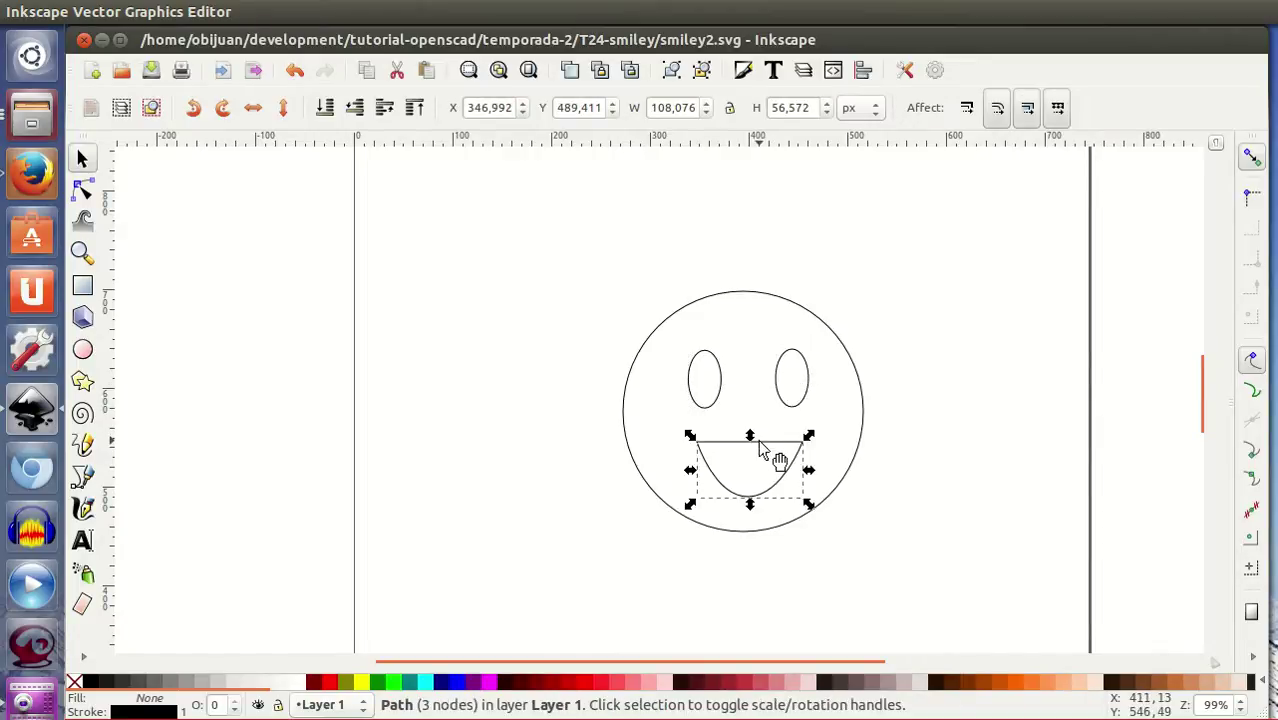
pyautogui.click(745, 289)
pyautogui.click(745, 289)
pyautogui.click(550, 278)
pyautogui.moveTo(539, 236); pyautogui.dragTo(937, 588)
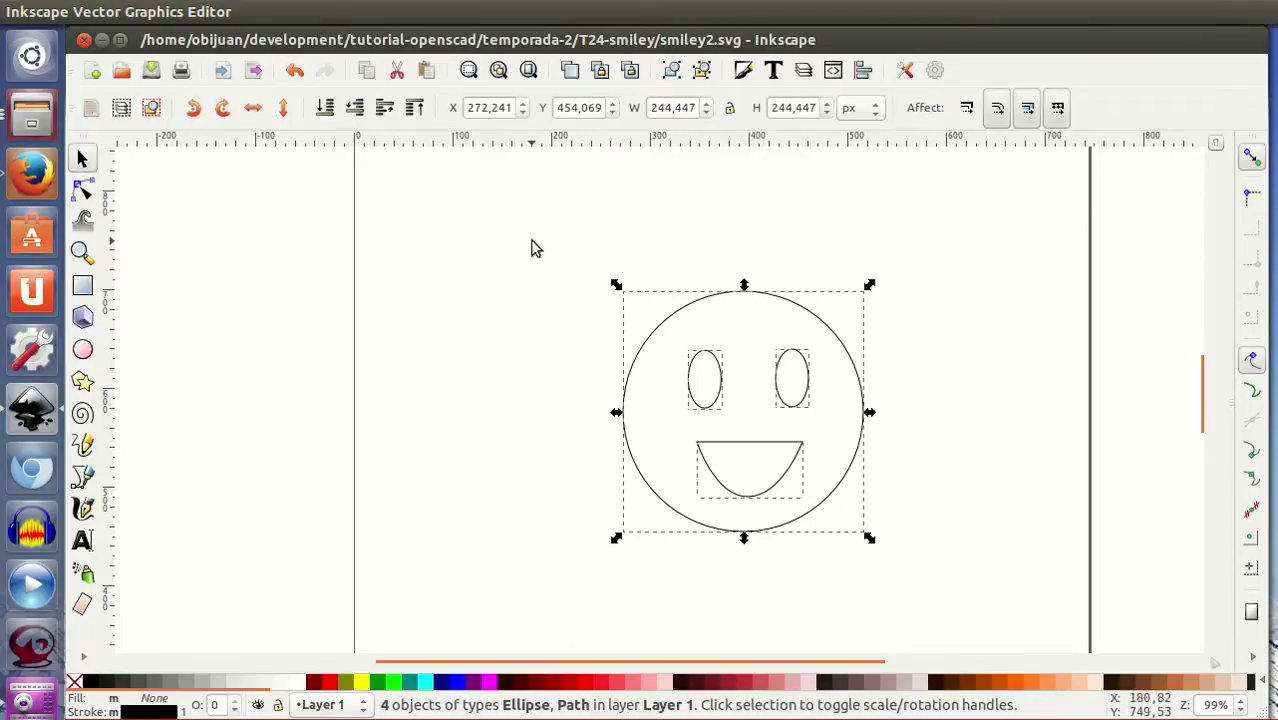
pyautogui.click(309, 11)
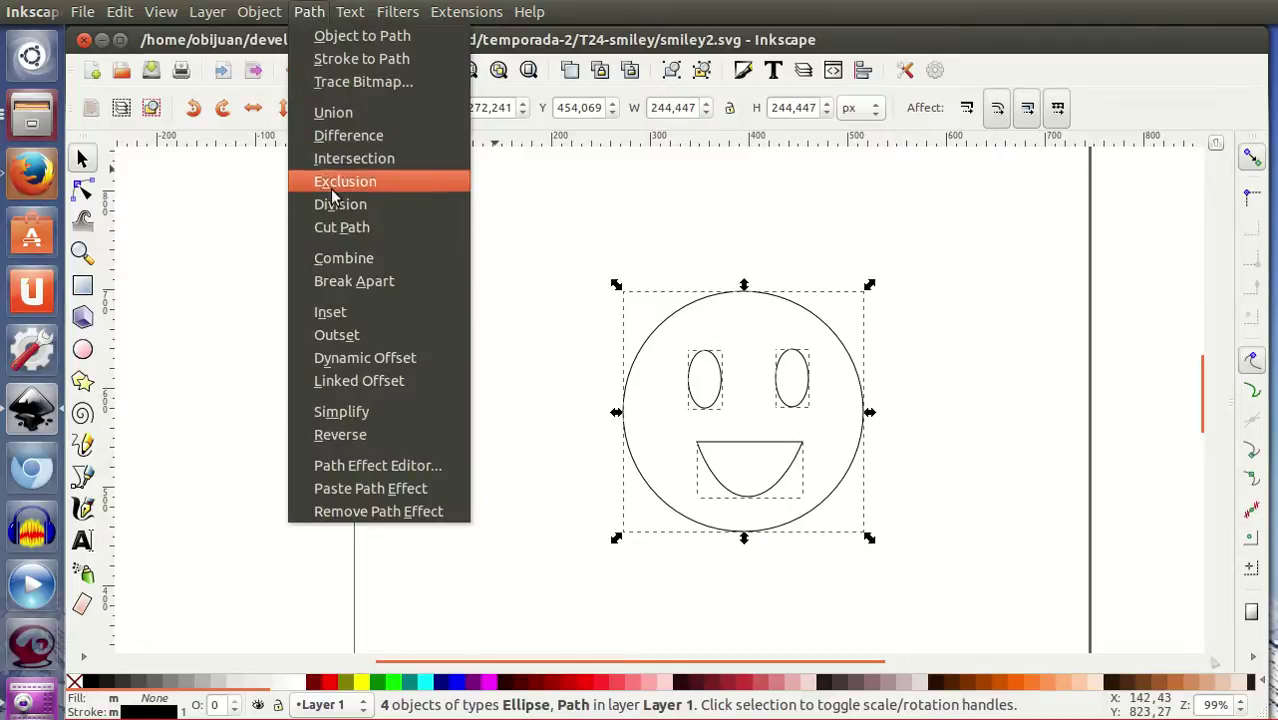
pyautogui.click(366, 259)
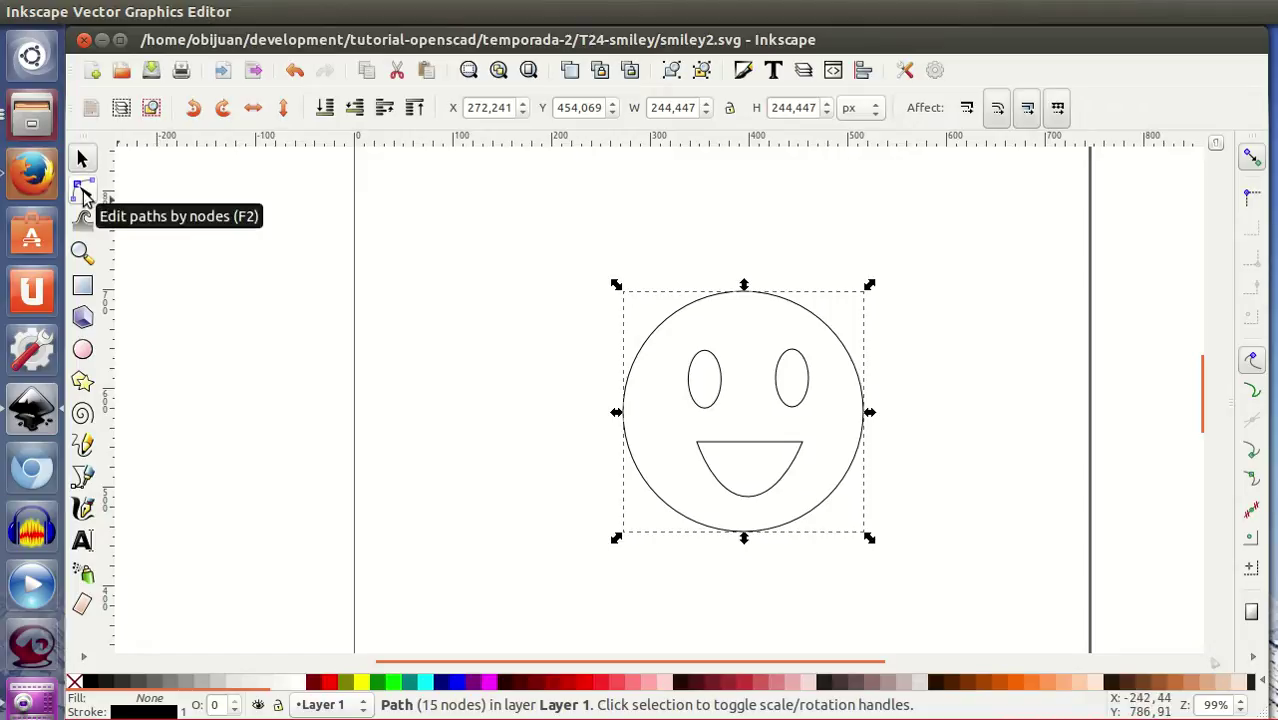
# Select all smiley nodes, insert new nodes four times to reach 240, and make all segments straight lines
pyautogui.click(83, 192)
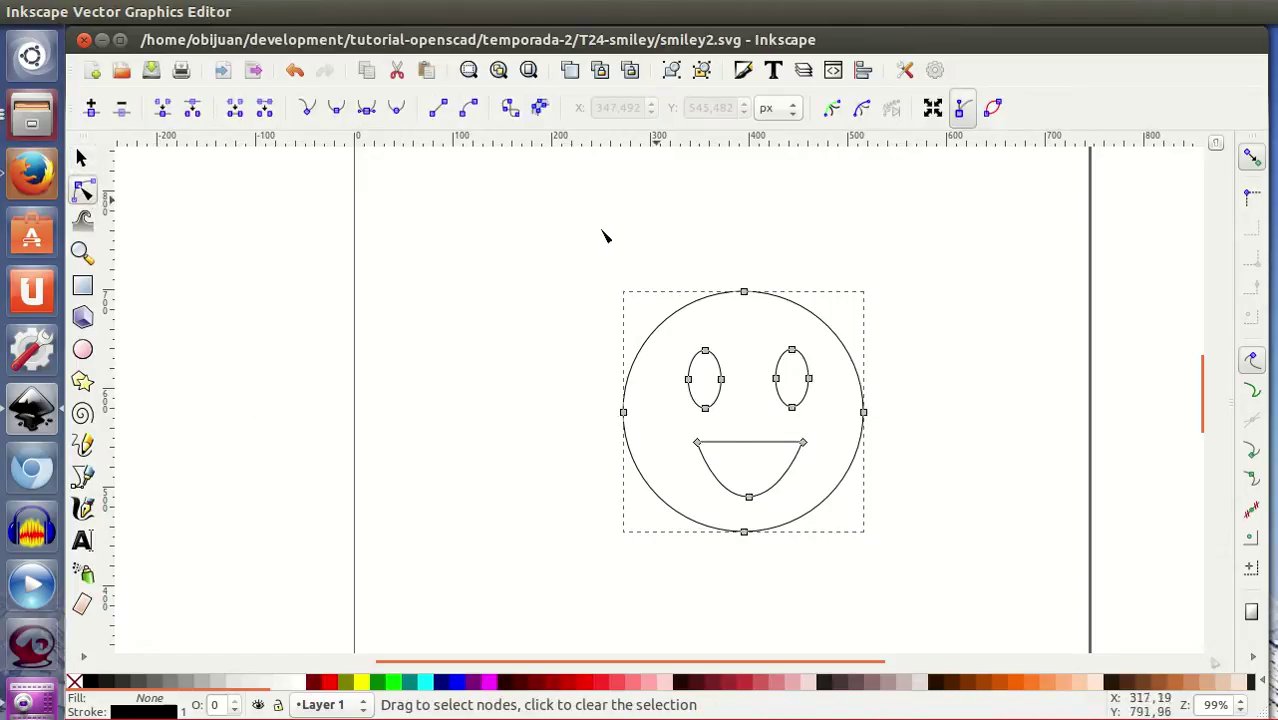
pyautogui.moveTo(590, 260); pyautogui.dragTo(980, 620)
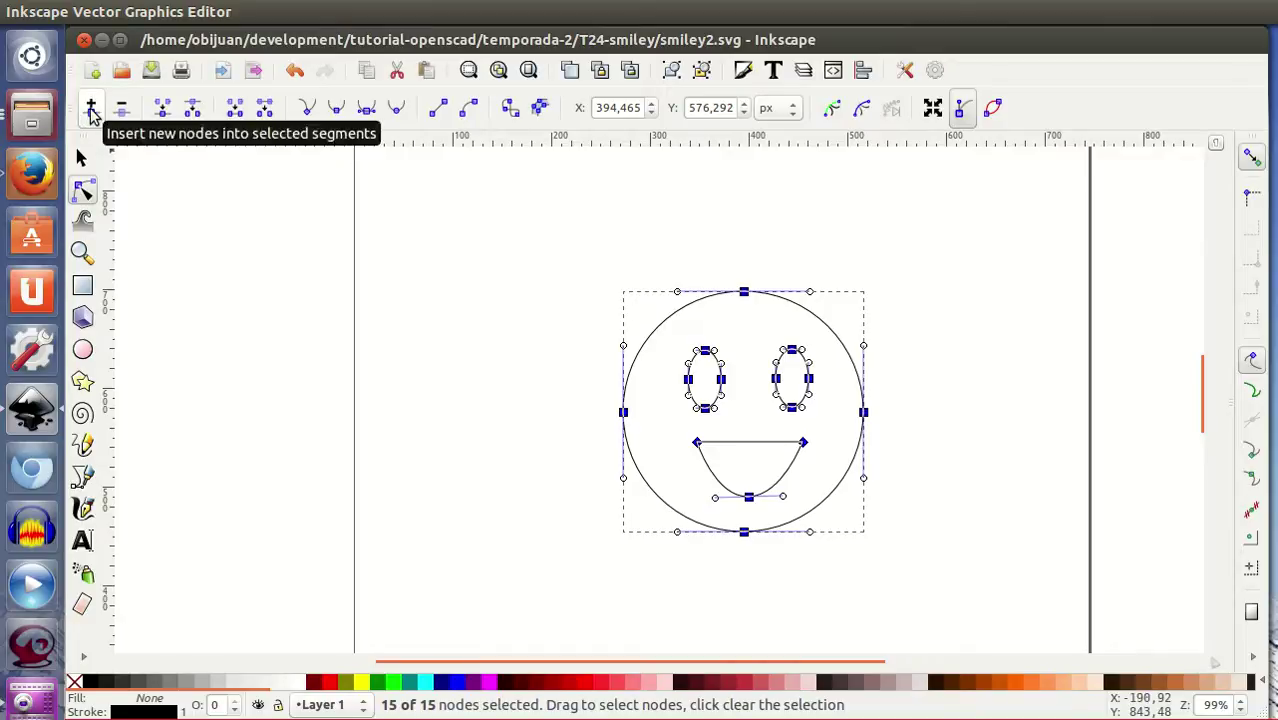
pyautogui.click(91, 110)
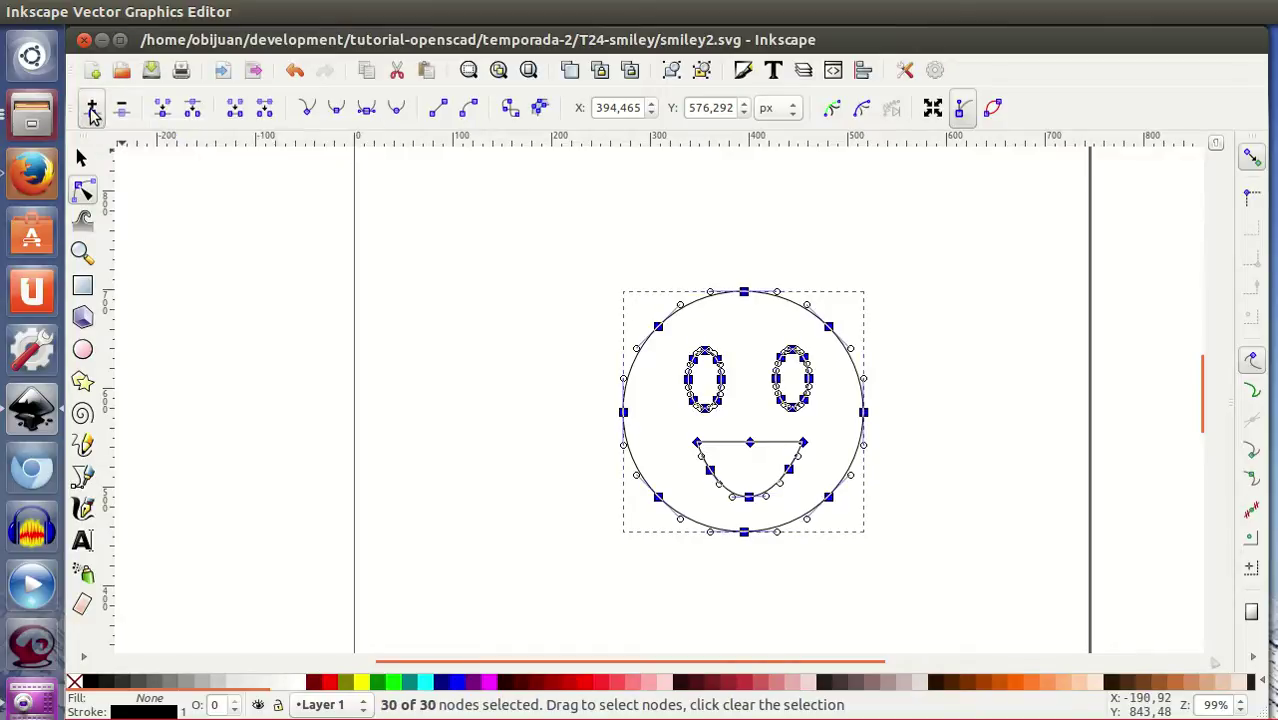
pyautogui.click(91, 110)
pyautogui.click(91, 110)
pyautogui.click(91, 110)
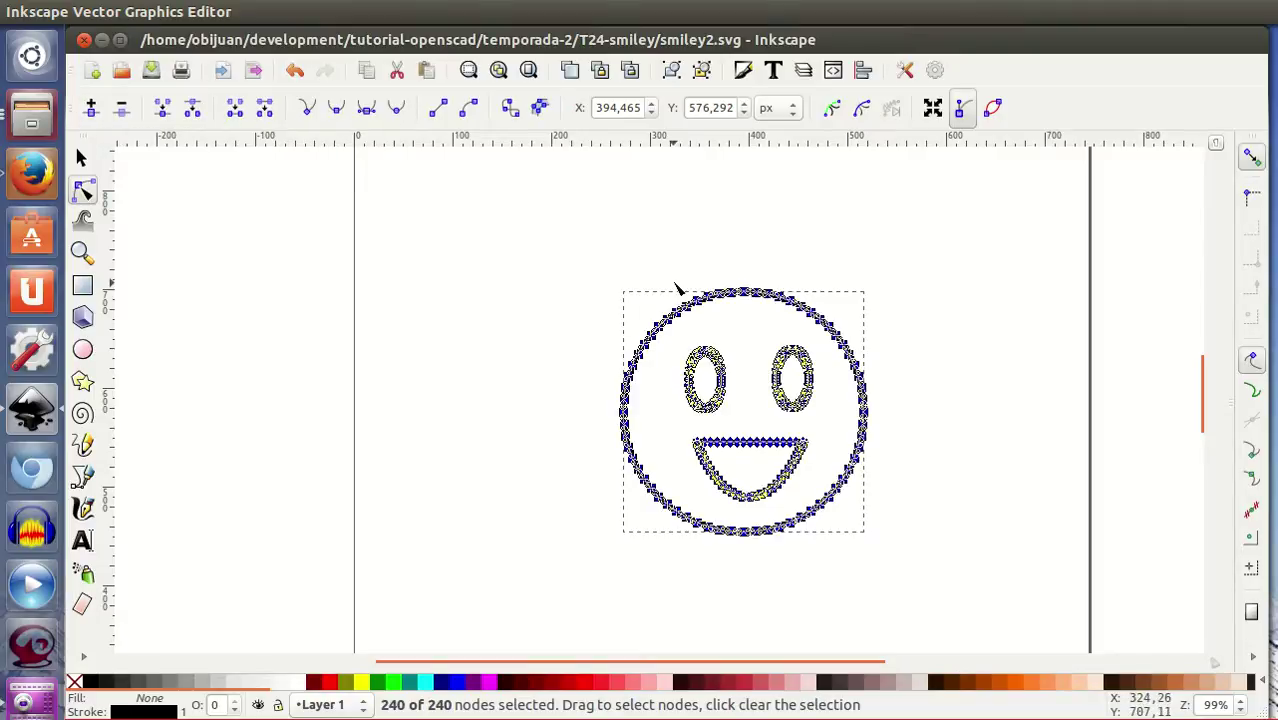
pyautogui.click(437, 110)
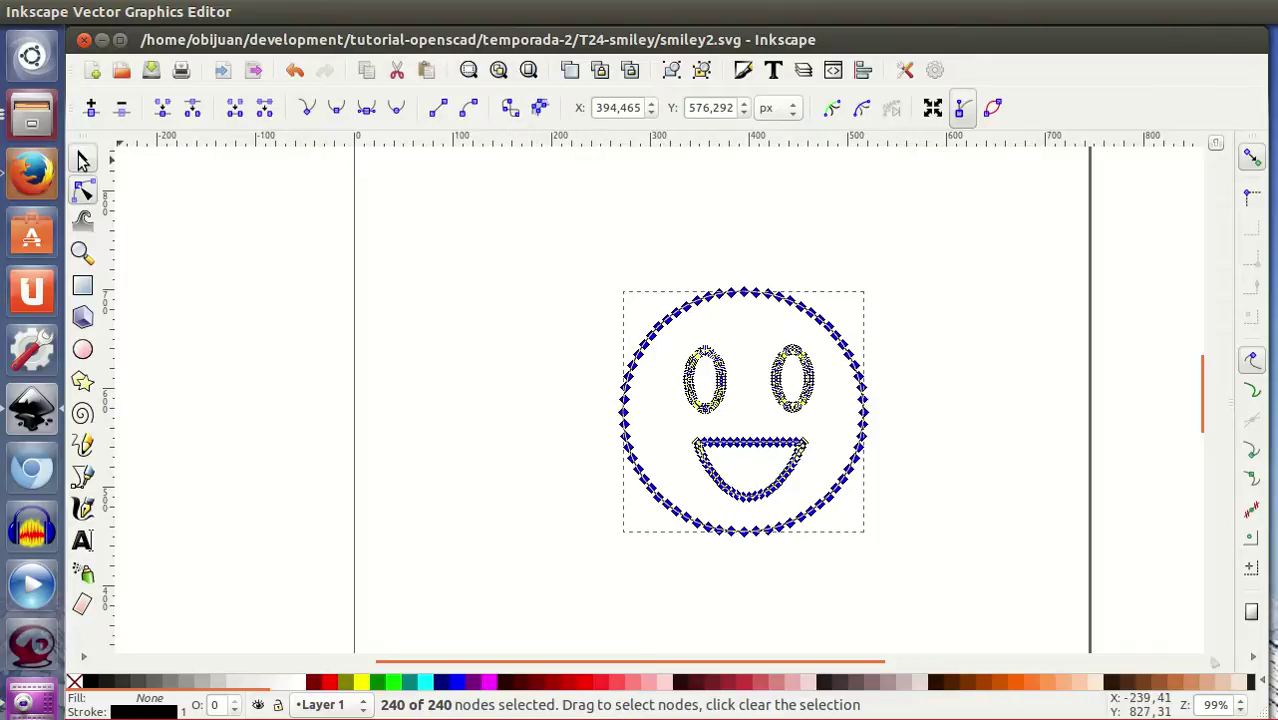
pyautogui.click(83, 160)
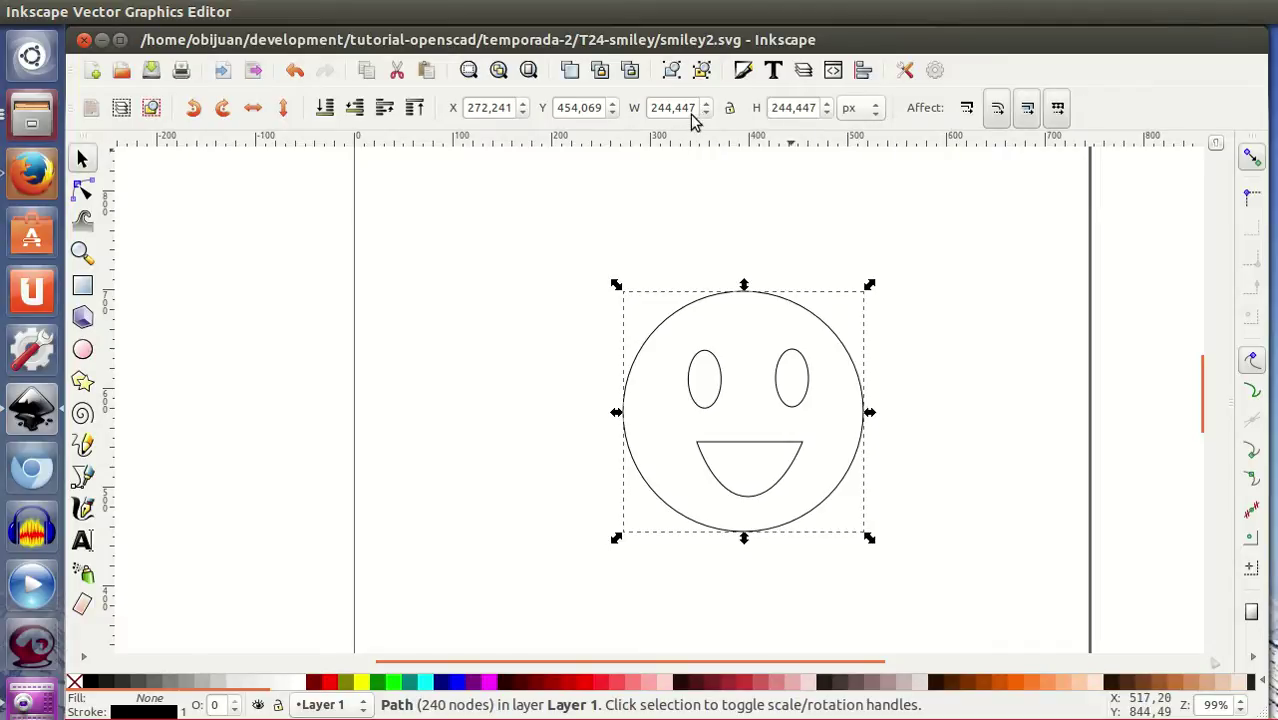
# Switch the toolbar size units to mm, showing the smiley as 68.988 × 68.988 mm
pyautogui.click(856, 112)
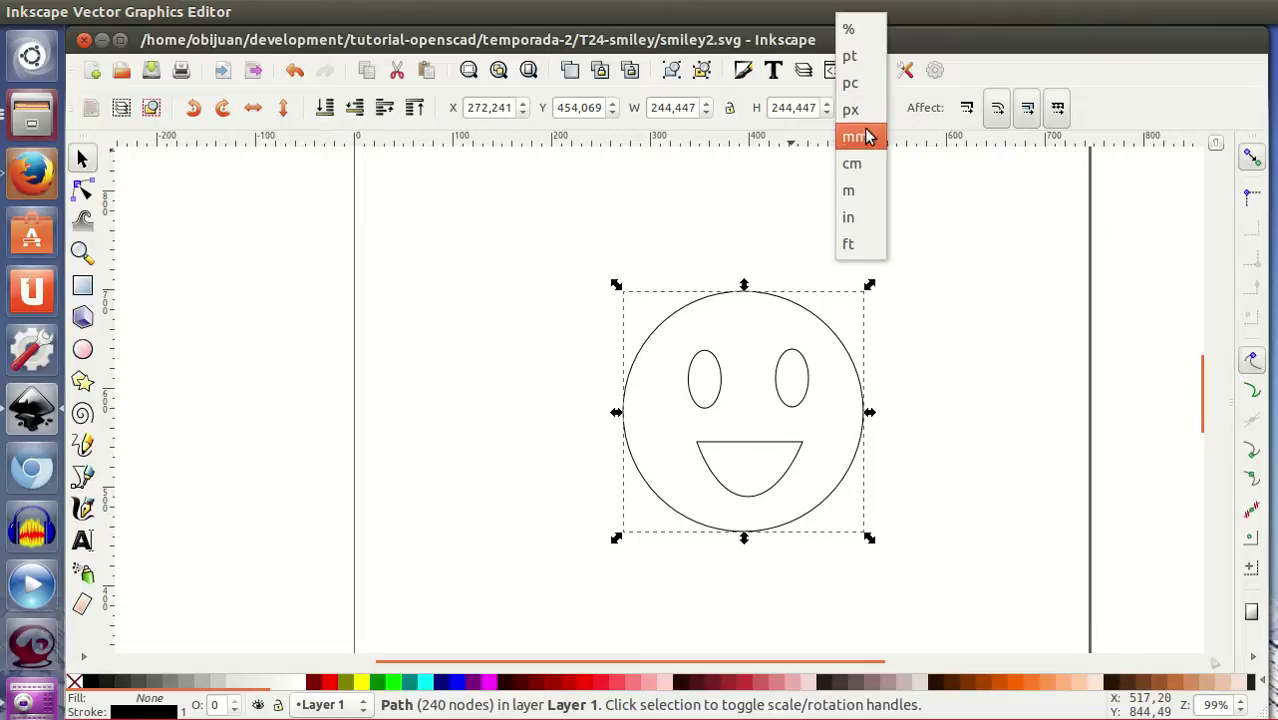
pyautogui.click(866, 140)
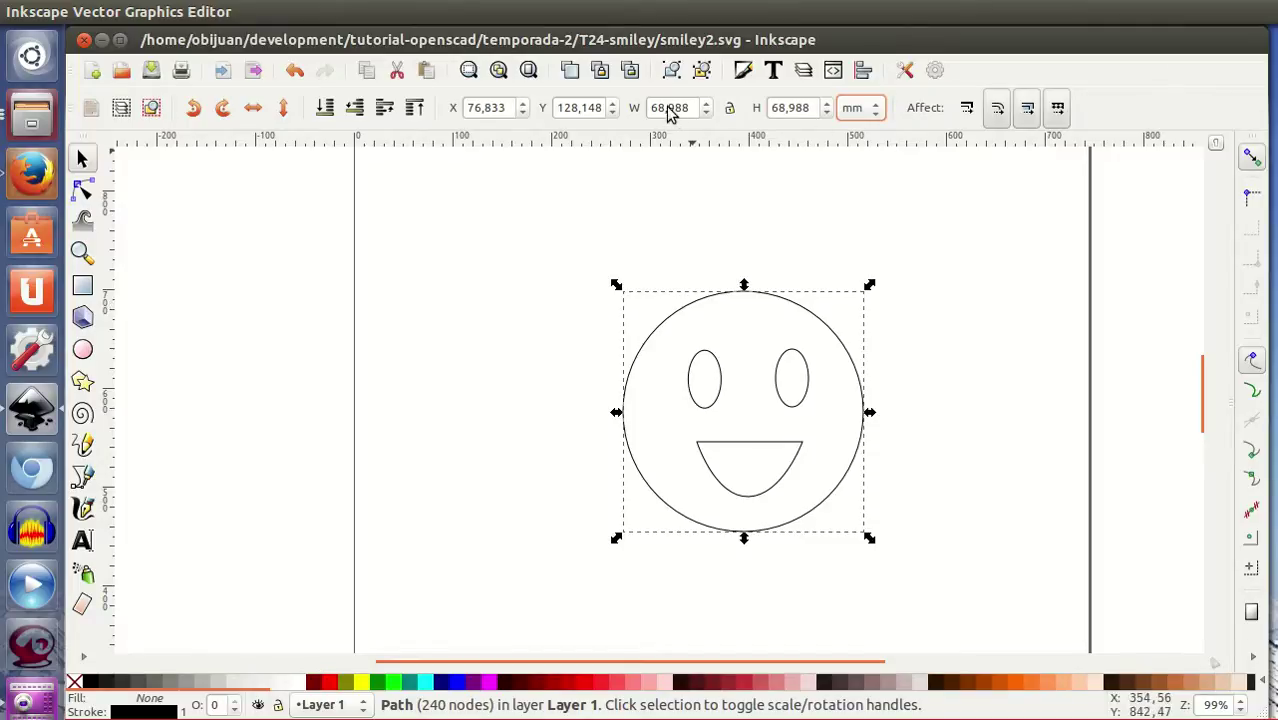
pyautogui.moveTo(173, 11)
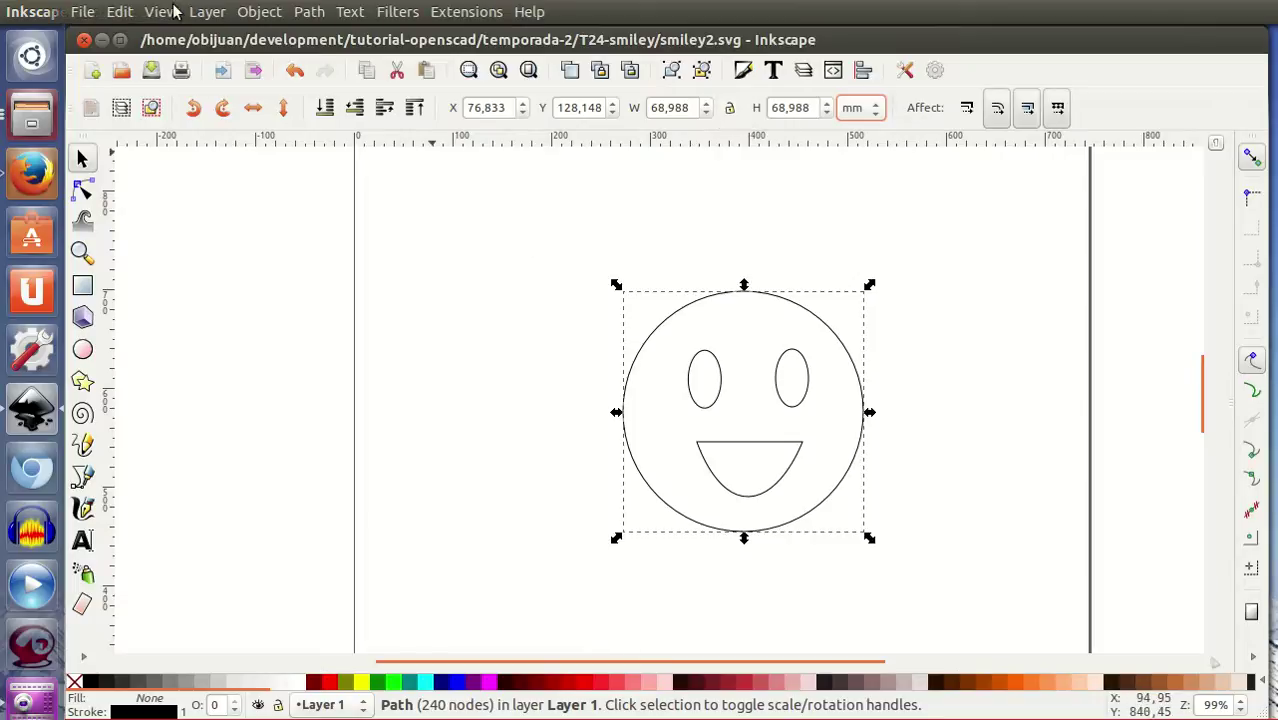
# Save as smiley2.dxf in Desktop Cutting Plotter (AutoCAD DXF R14) format with base unit mm
pyautogui.click(83, 11)
pyautogui.click(124, 150)
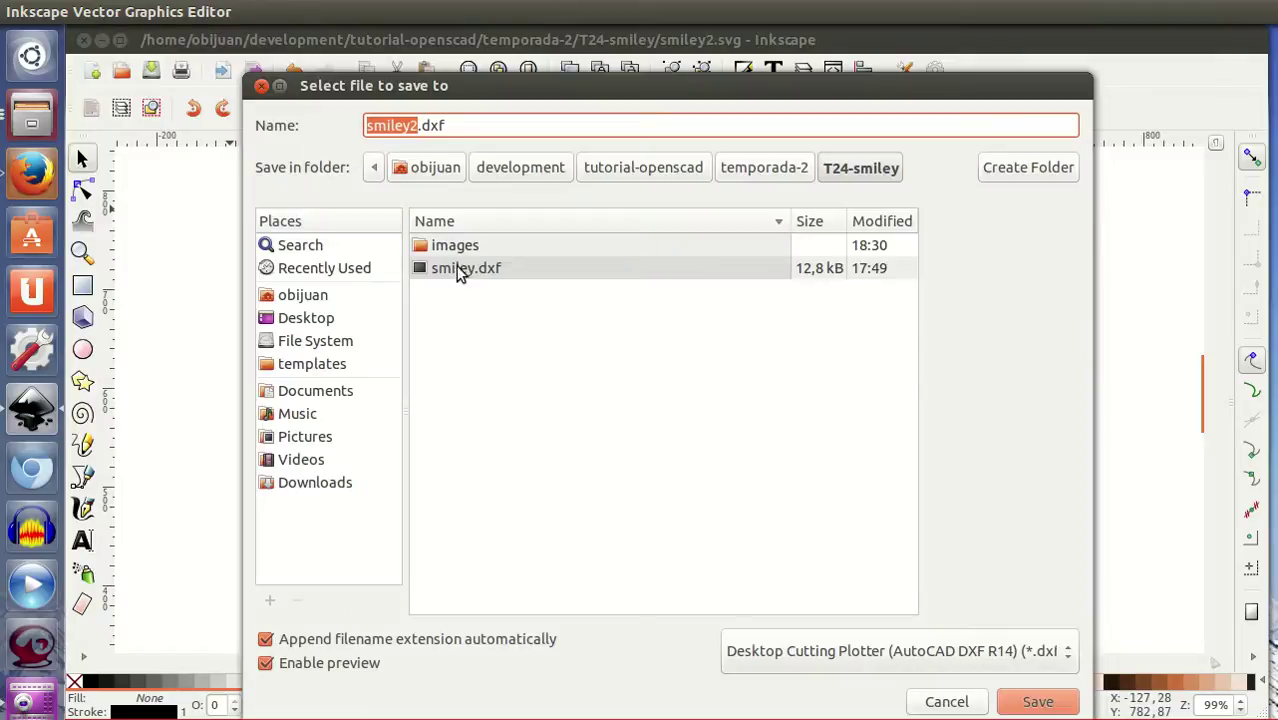
pyautogui.click(459, 270)
pyautogui.click(411, 125)
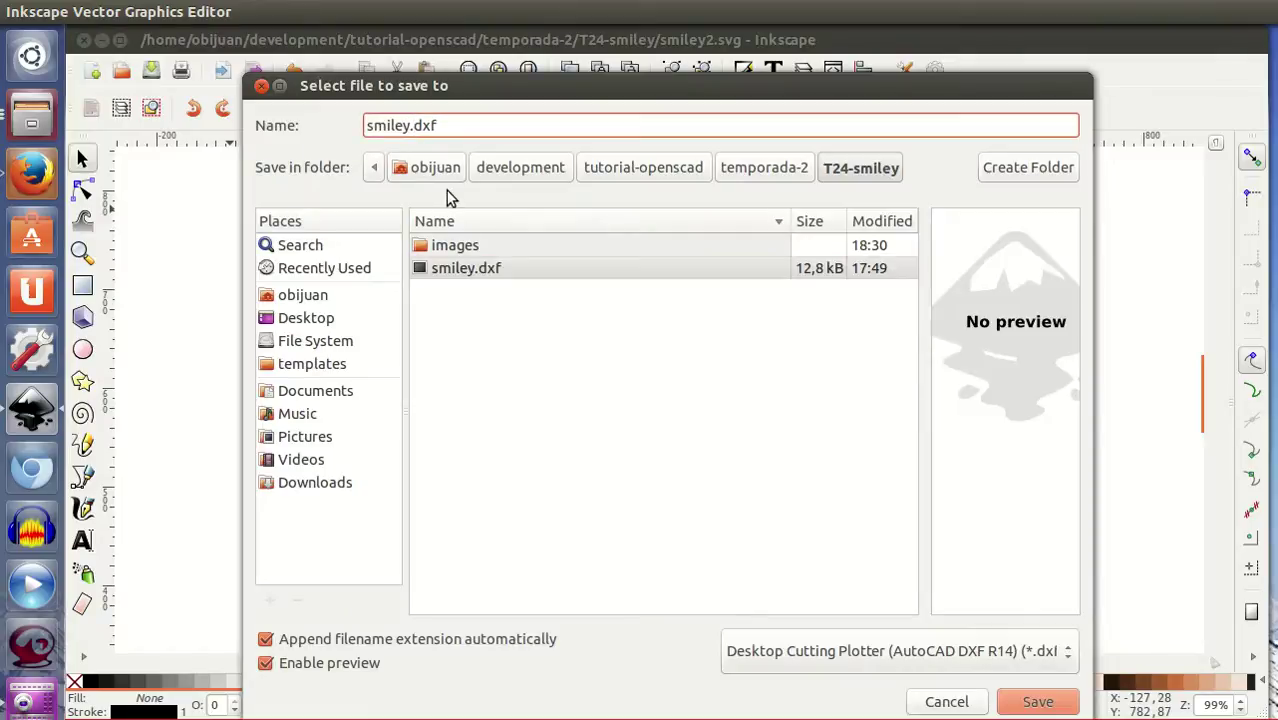
pyautogui.write('2')
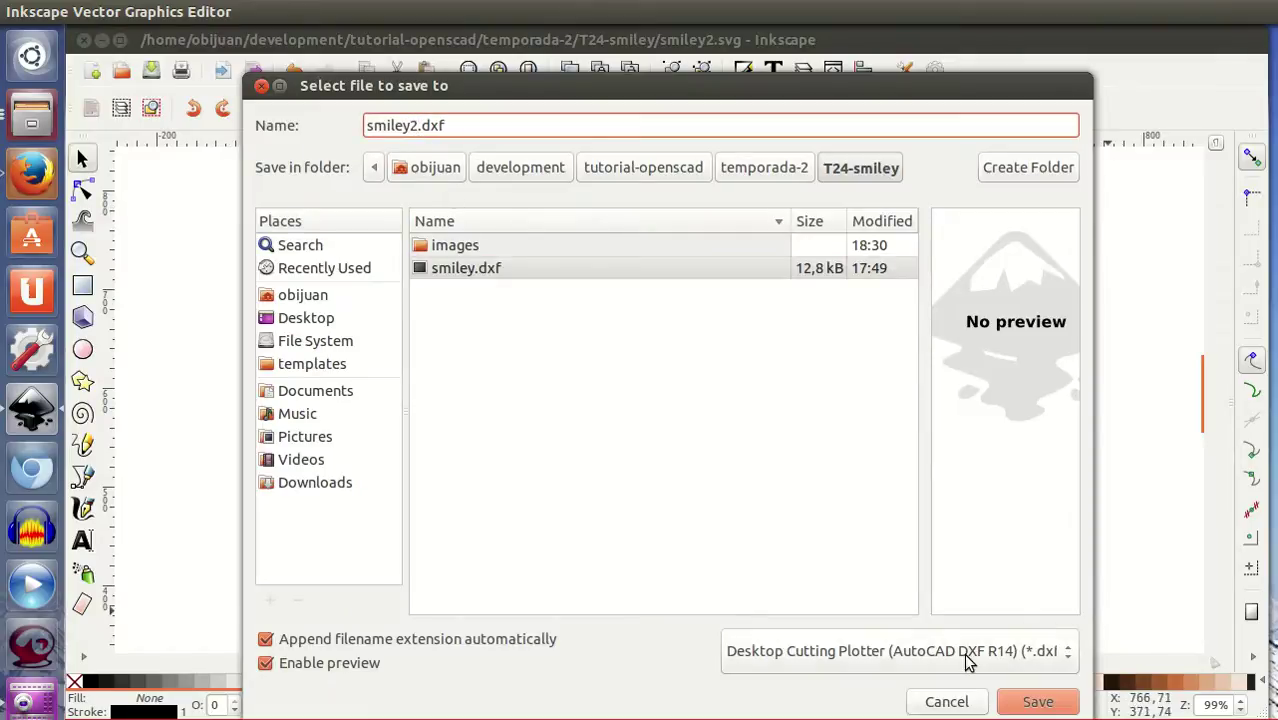
pyautogui.click(966, 655)
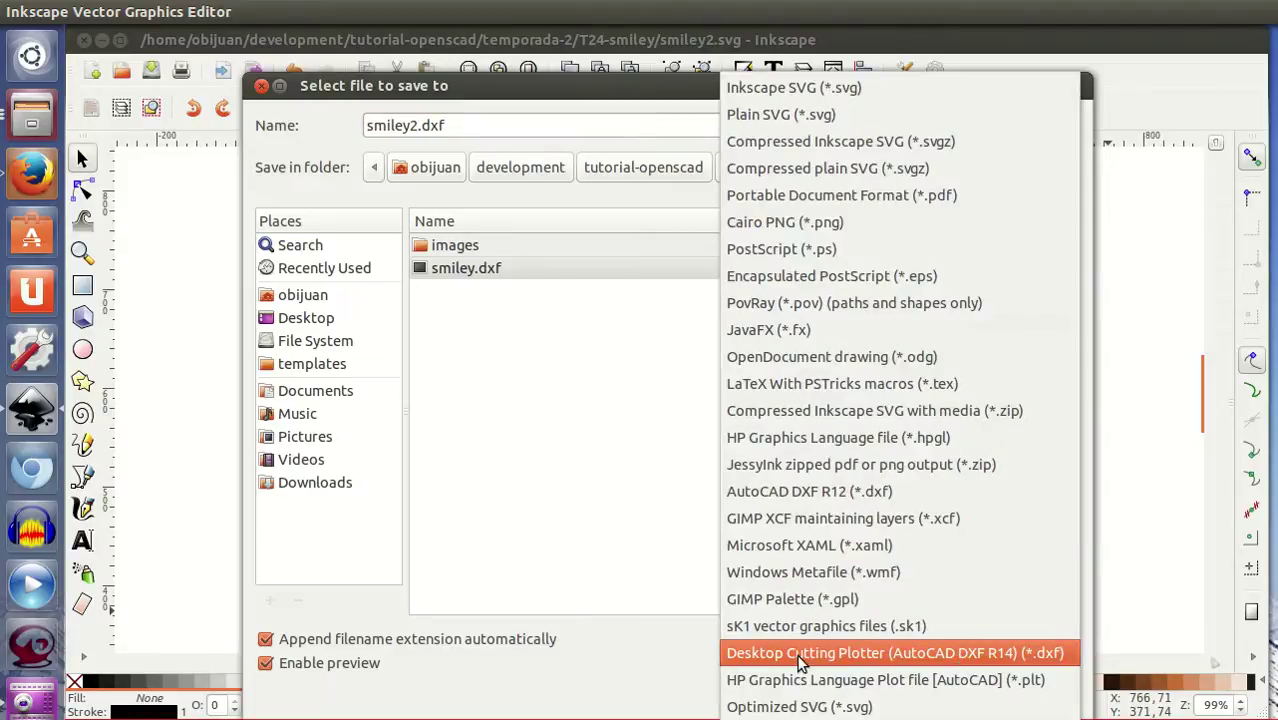
pyautogui.click(800, 655)
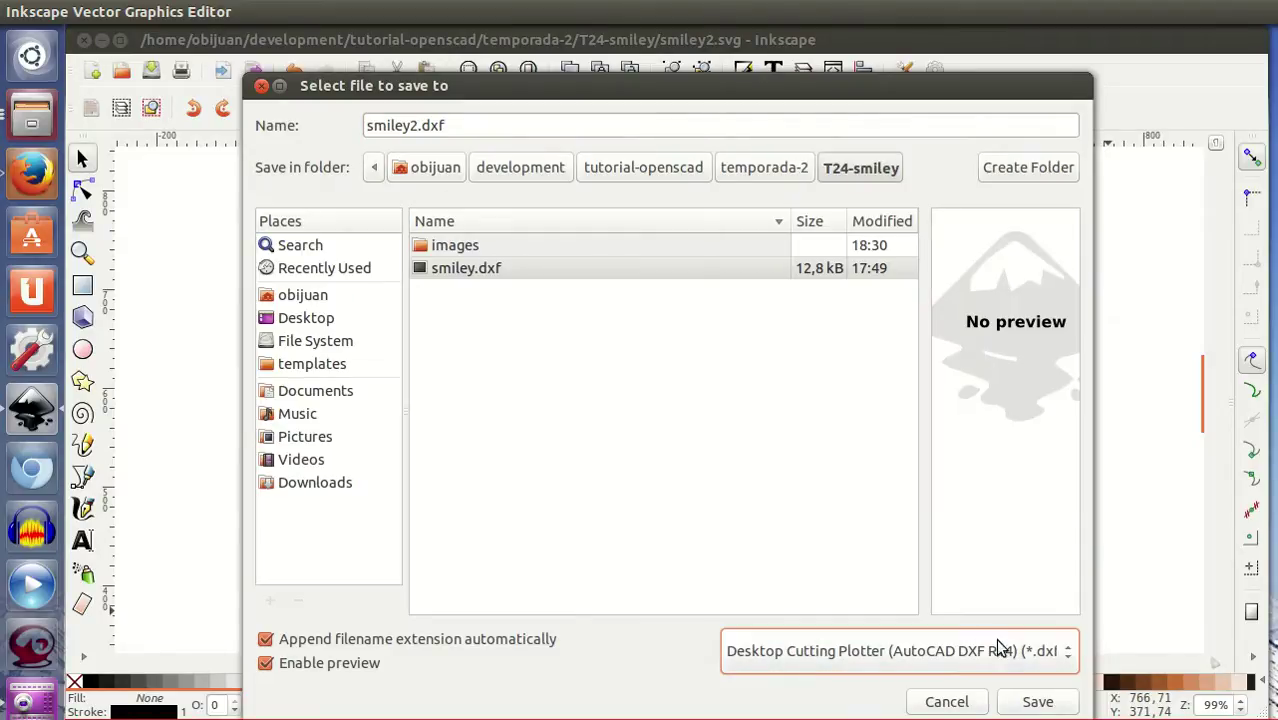
pyautogui.click(1038, 703)
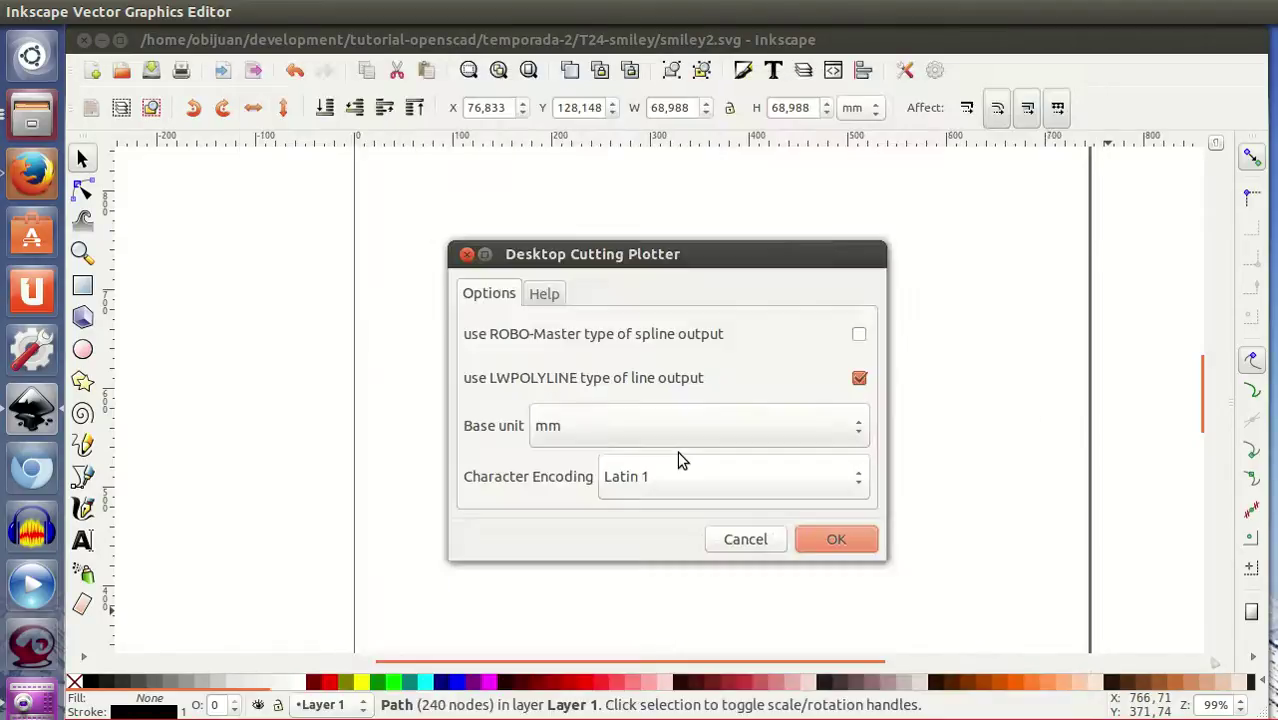
pyautogui.click(837, 538)
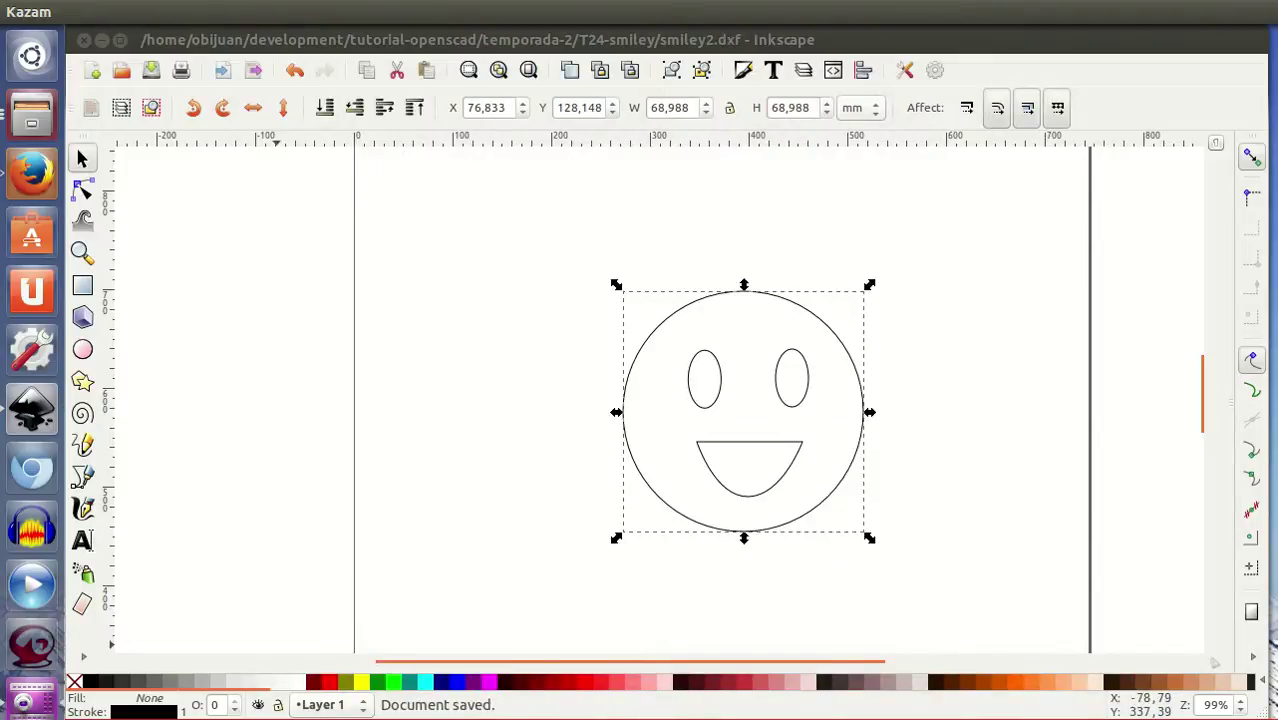
# Write import("smiley2.dxf"); into OpenSCAD's tutorial.scad script
pyautogui.hotkey('alt', 'Tab')
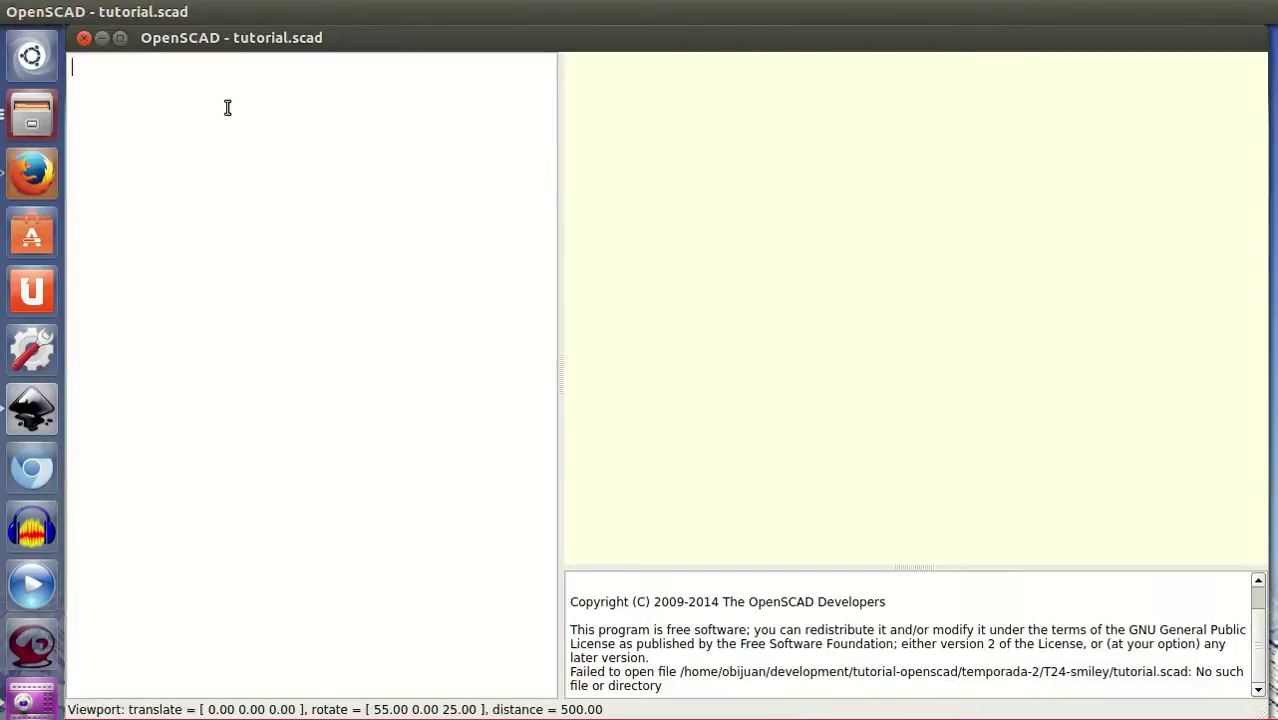
pyautogui.write('import')
pyautogui.press('F5')
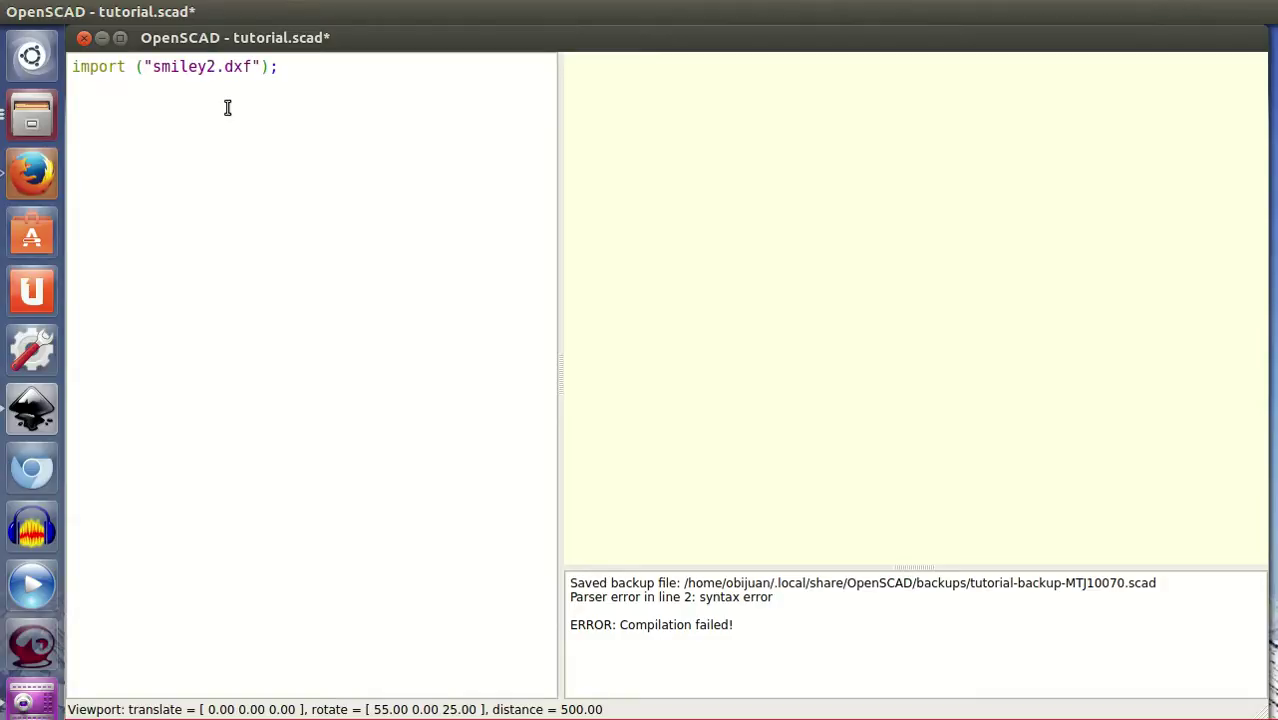
# Preview the imported flat smiley with F5 and zoom the view to inspect it
pyautogui.press('F5')
pyautogui.scroll(-1, 1067, 297)
pyautogui.scroll(-12, 894, 274)
pyautogui.scroll(-7, 889, 270)
pyautogui.scroll(4, 876, 269)
pyautogui.click(217, 11)
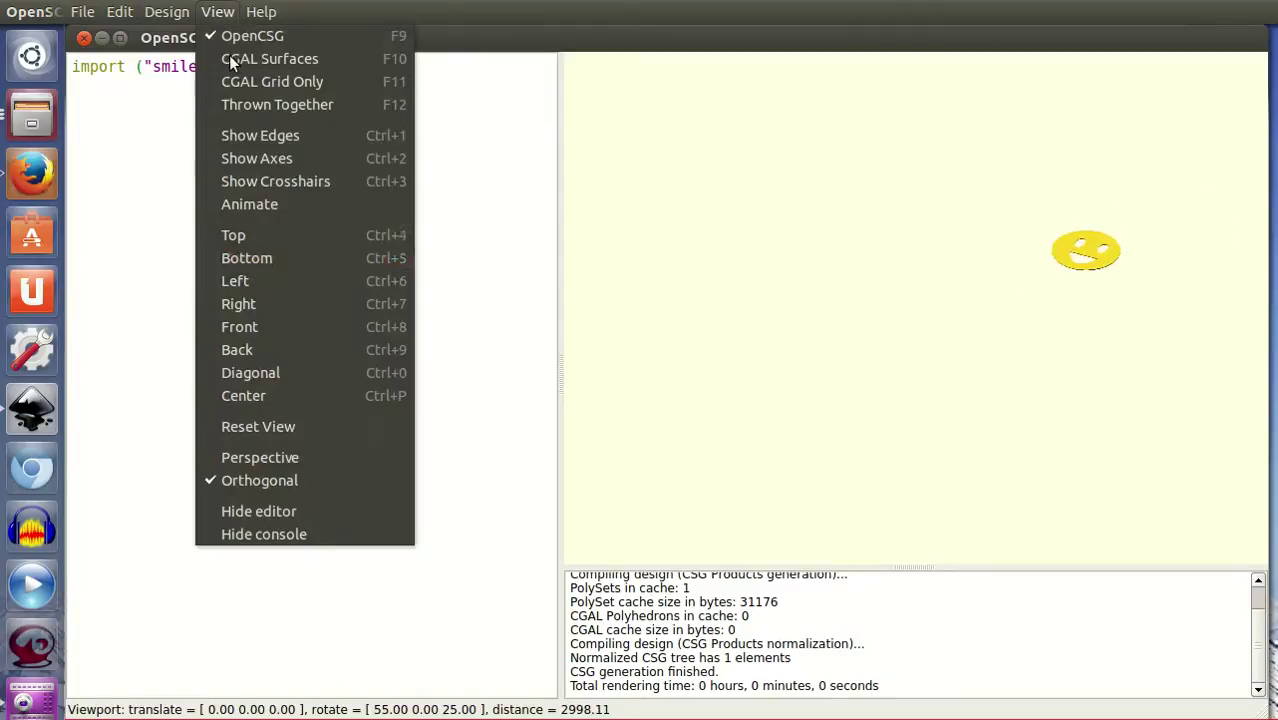
# Back in Inkscape, zoom out and centre the smiley on the page's bottom-left corner
pyautogui.click(511, 300)
pyautogui.click(32, 408)
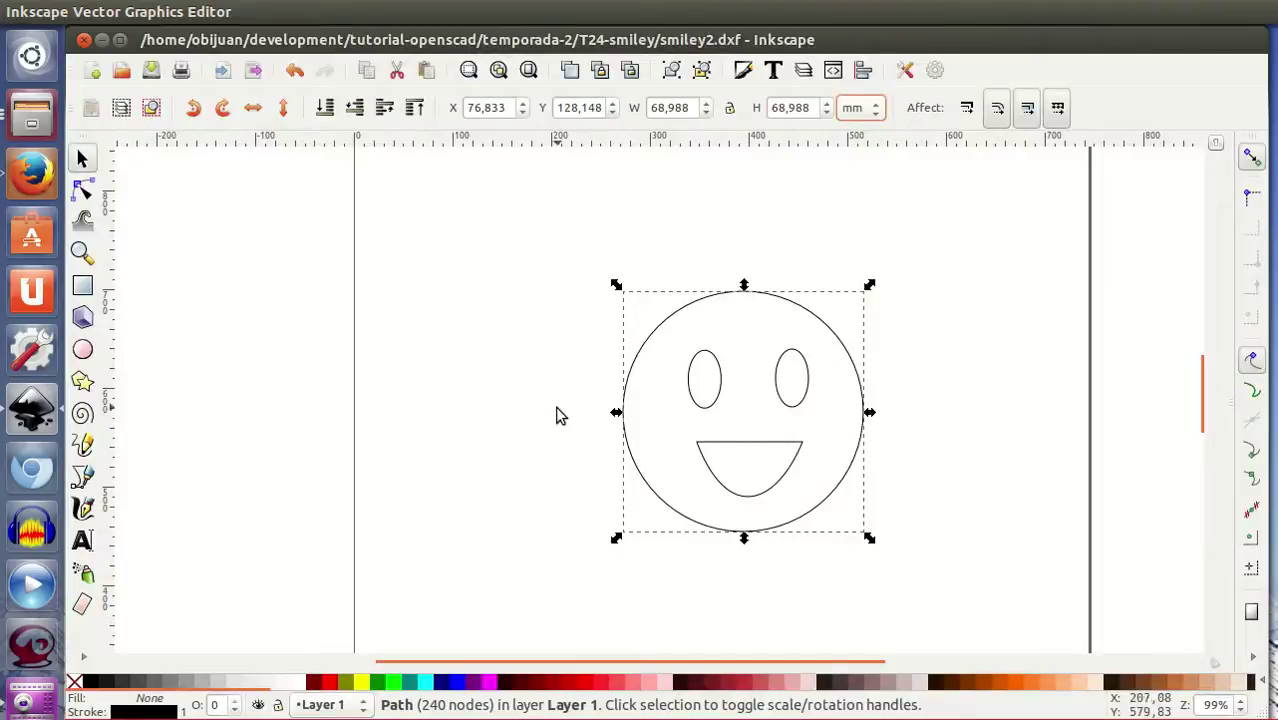
pyautogui.scroll(-4, 557, 414)
pyautogui.scroll(-2, 545, 416)
pyautogui.keyDown('ctrl'); pyautogui.scroll(-1, 520, 417); pyautogui.keyUp('ctrl')
pyautogui.scroll(-2, 508, 417)
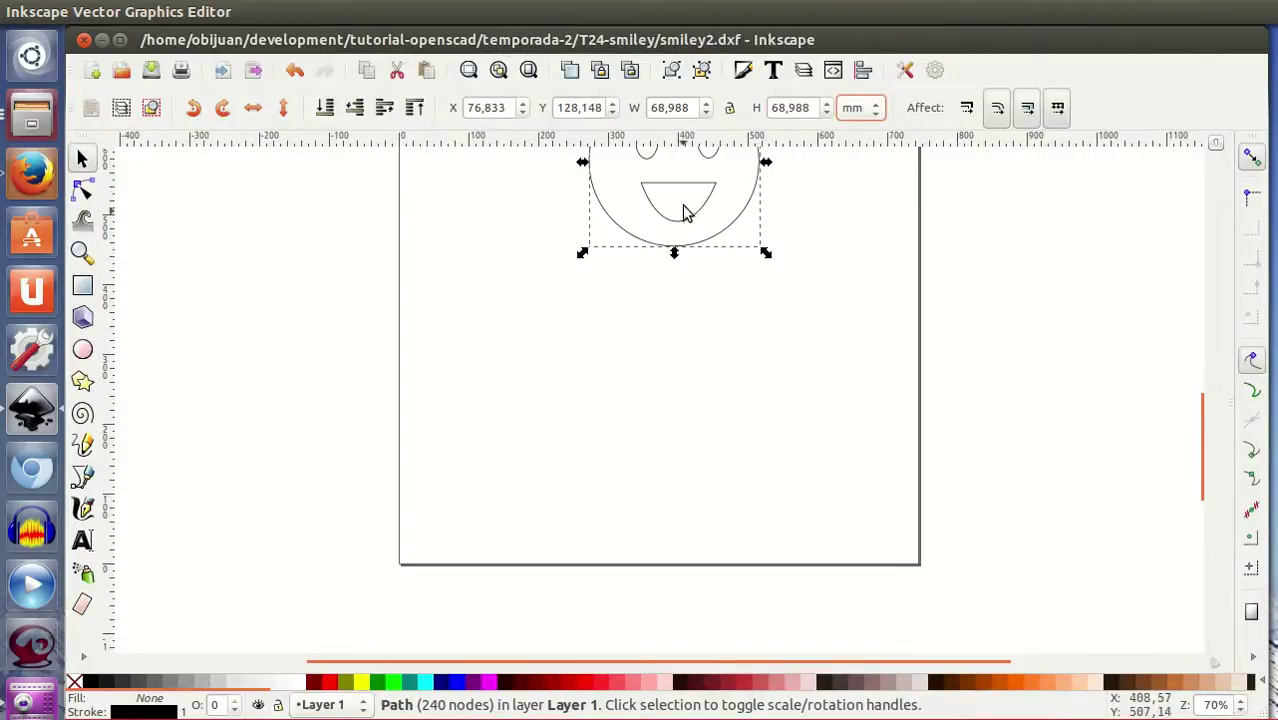
pyautogui.moveTo(686, 200)
pyautogui.mouseDown()
pyautogui.moveTo(391, 605)
pyautogui.moveTo(402, 591)
pyautogui.mouseUp()
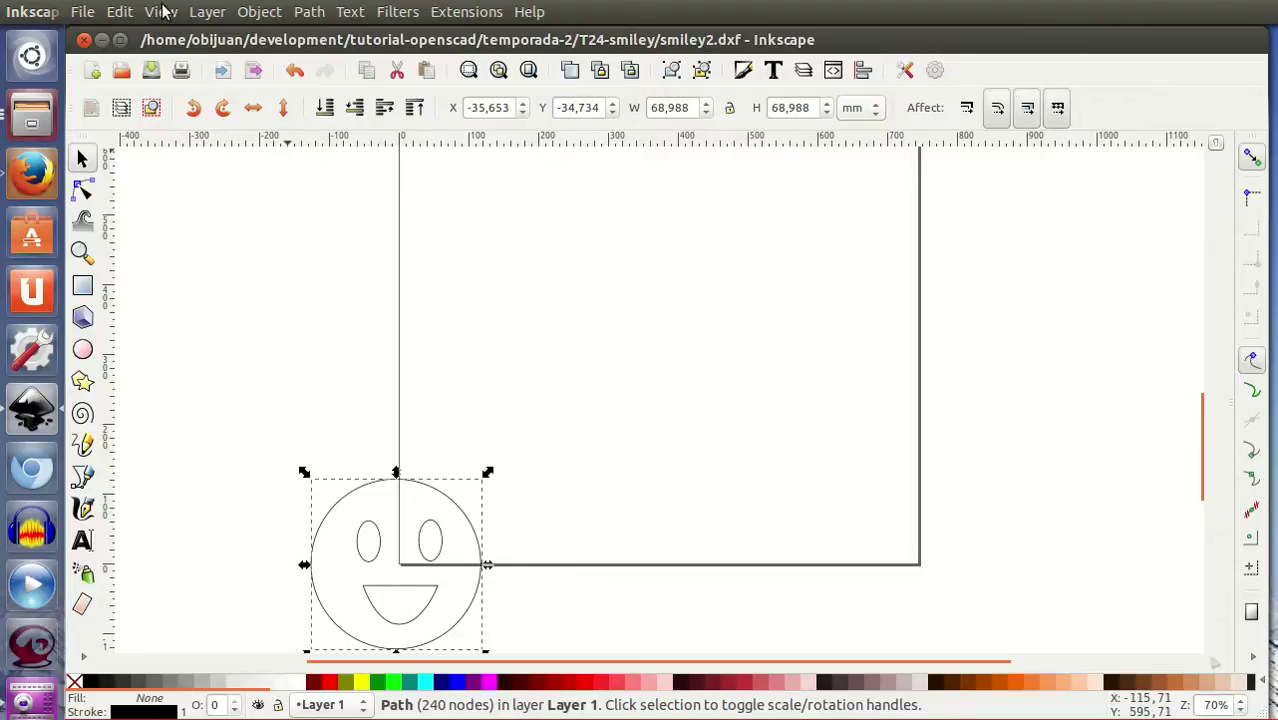
# Re-export the drawing as DXF, overwriting smiley2.dxf
pyautogui.click(165, 12)
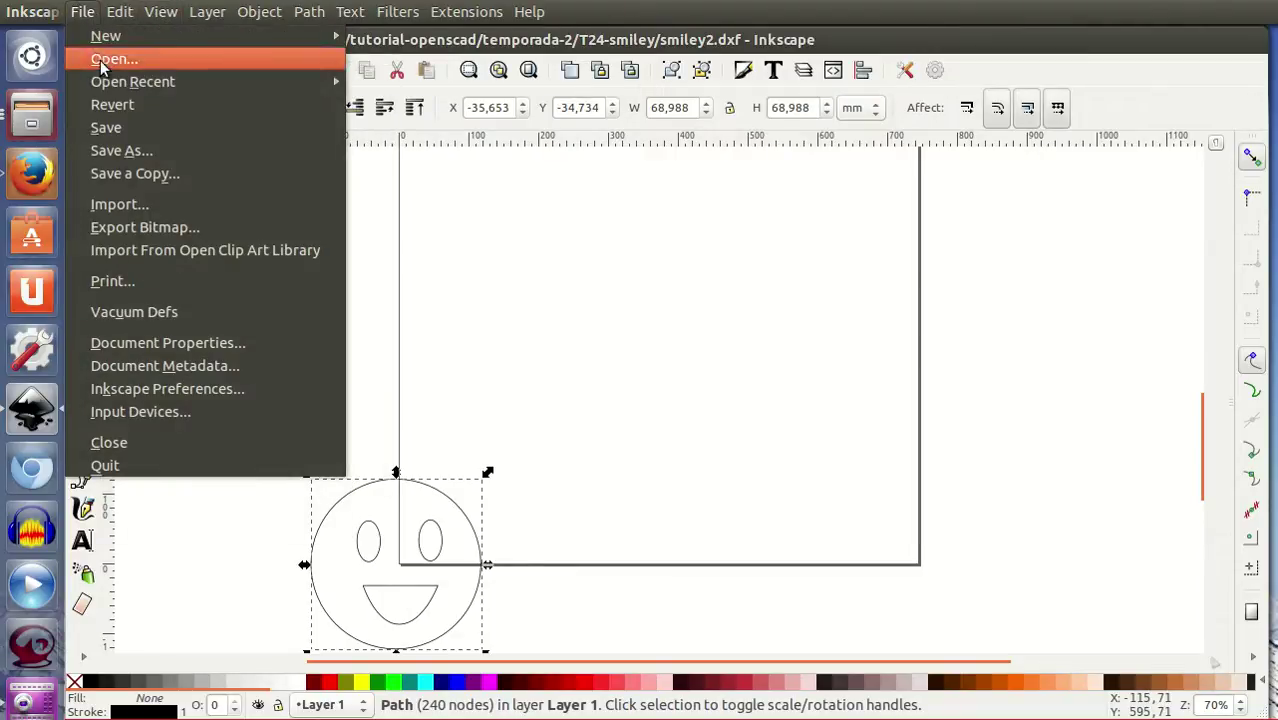
pyautogui.click(150, 150)
pyautogui.click(505, 290)
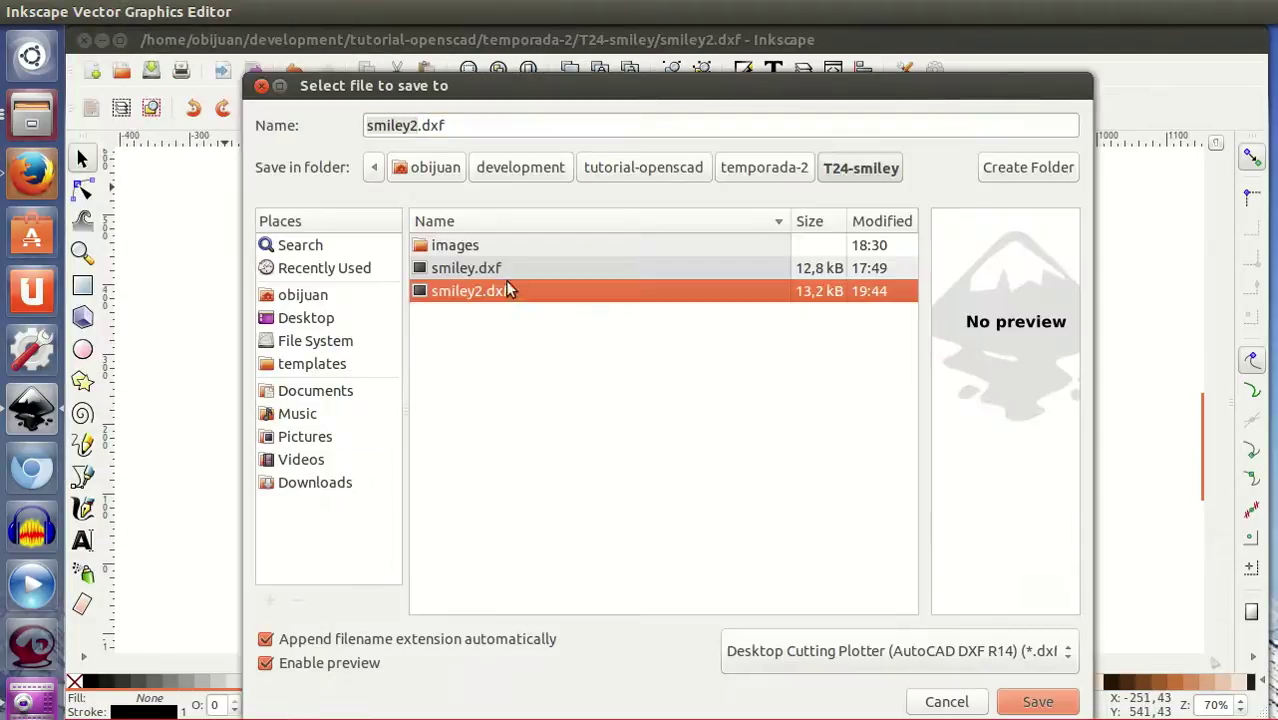
pyautogui.click(1062, 708)
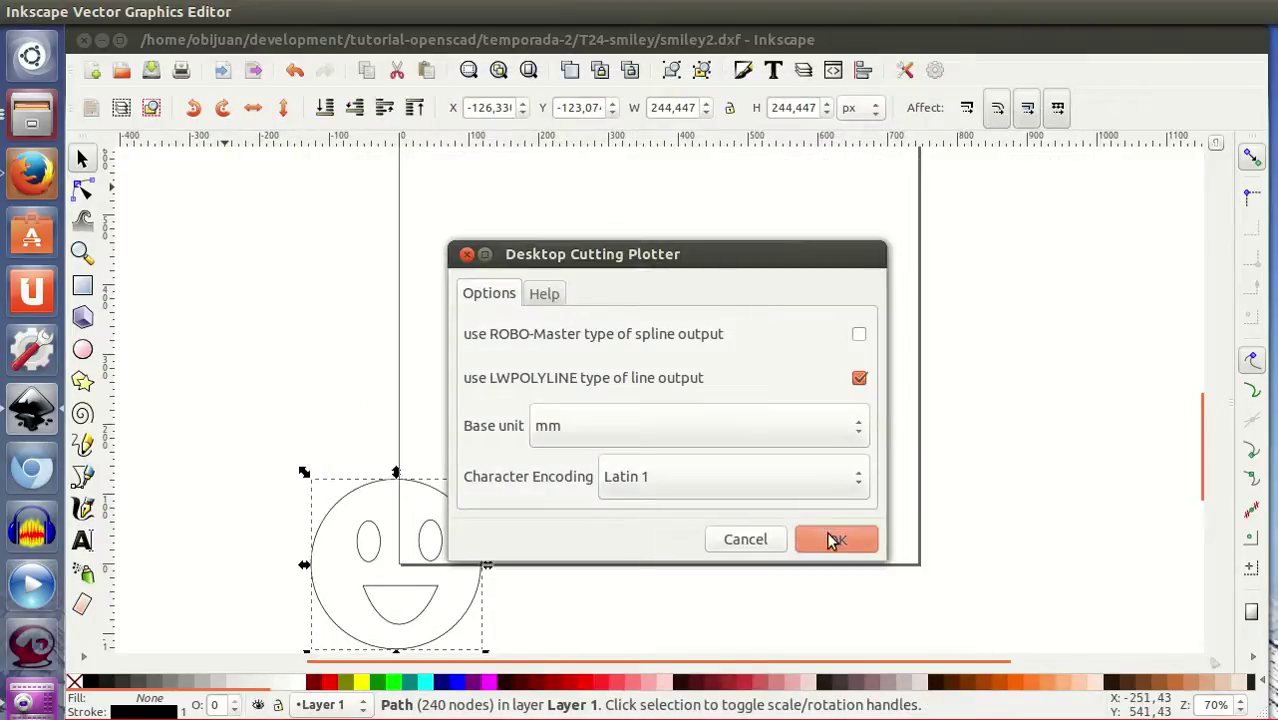
pyautogui.click(832, 540)
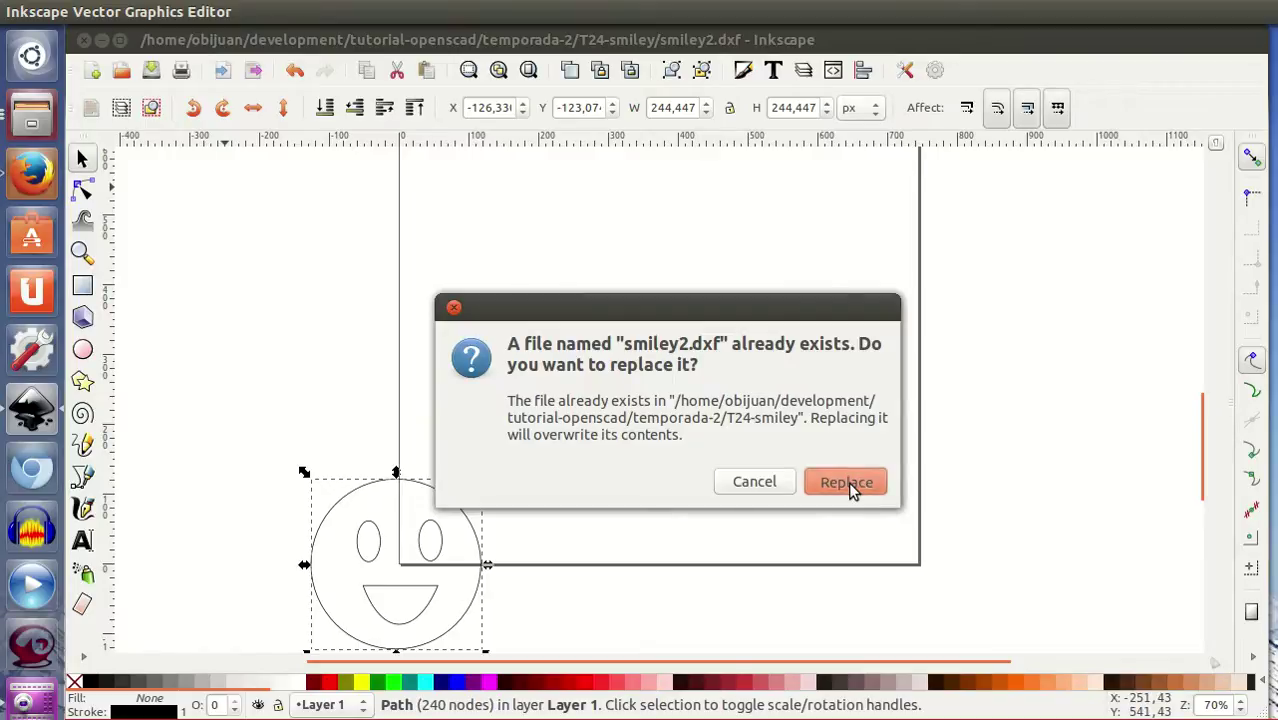
pyautogui.click(846, 483)
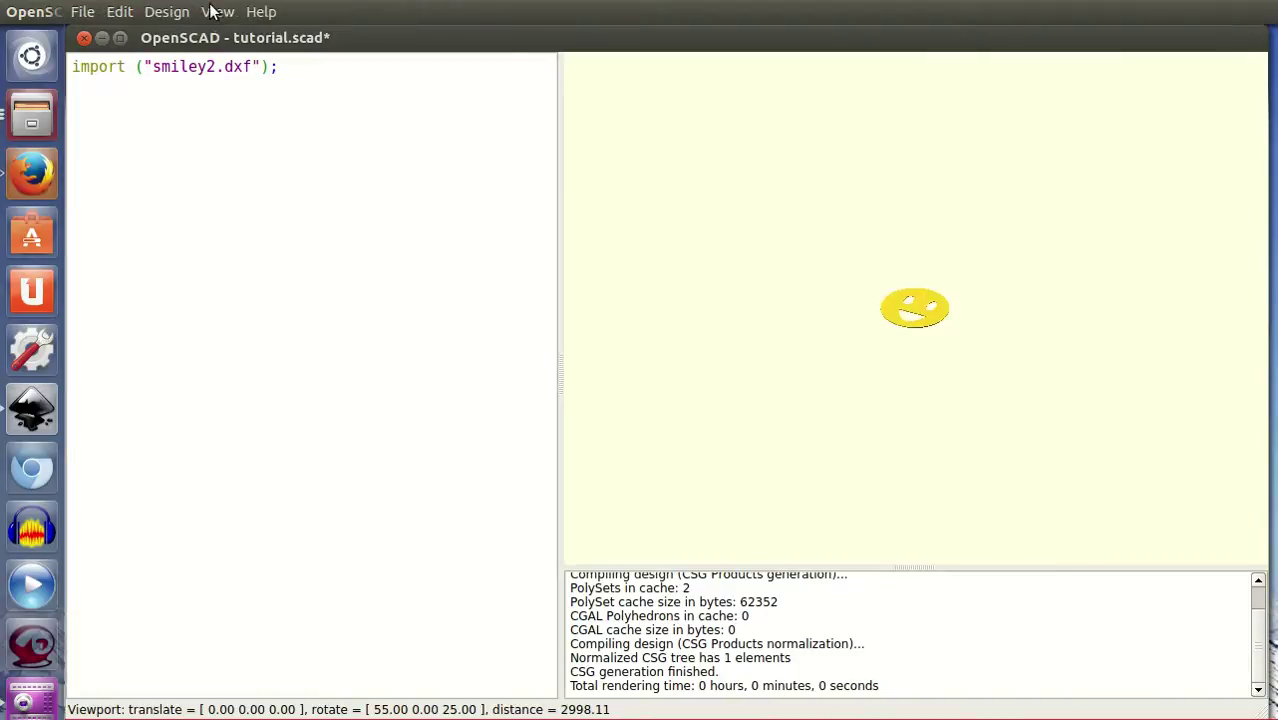
# In OpenSCAD, show the coordinate axes and turn the view around the re-imported smiley
pyautogui.click(216, 11)
pyautogui.click(260, 160)
pyautogui.scroll(2, 850, 408)
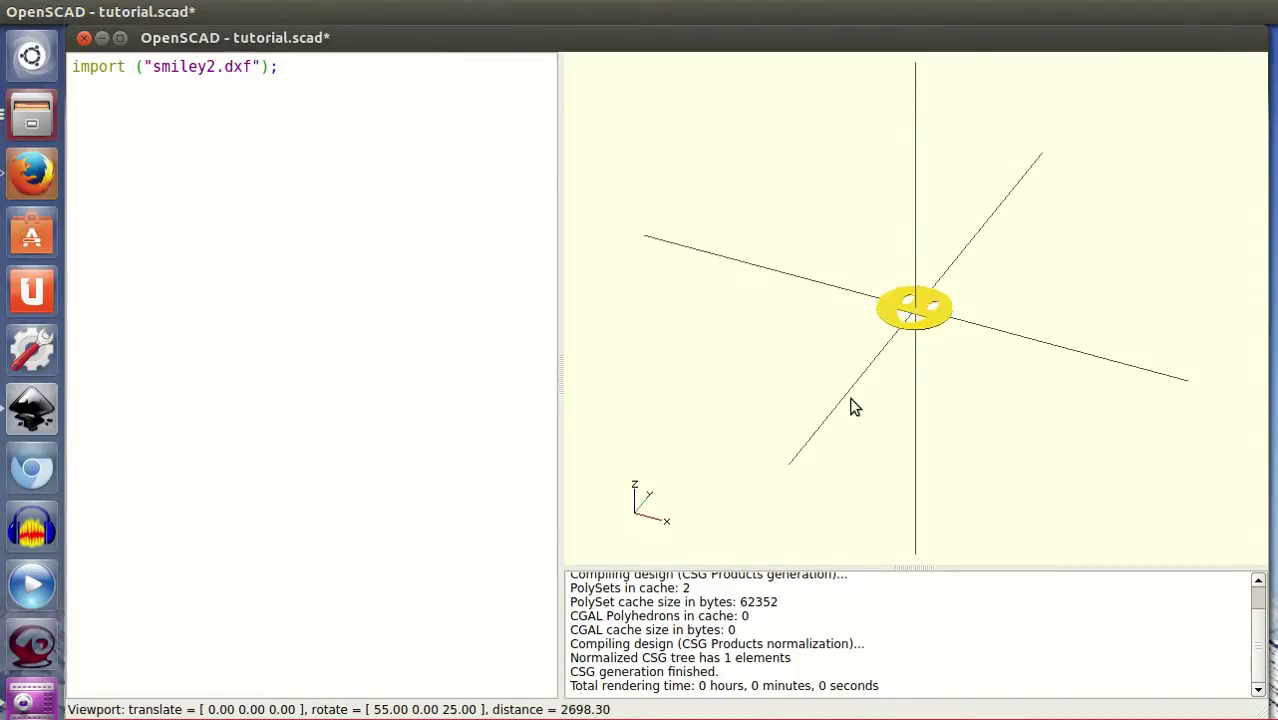
pyautogui.scroll(3, 751, 467)
pyautogui.moveTo(753, 477)
pyautogui.mouseDown()
pyautogui.moveTo(796, 482)
pyautogui.moveTo(776, 474)
pyautogui.mouseUp()
# Fully render the smiley with F6 and add an empty line above the import
pyautogui.press('F6')
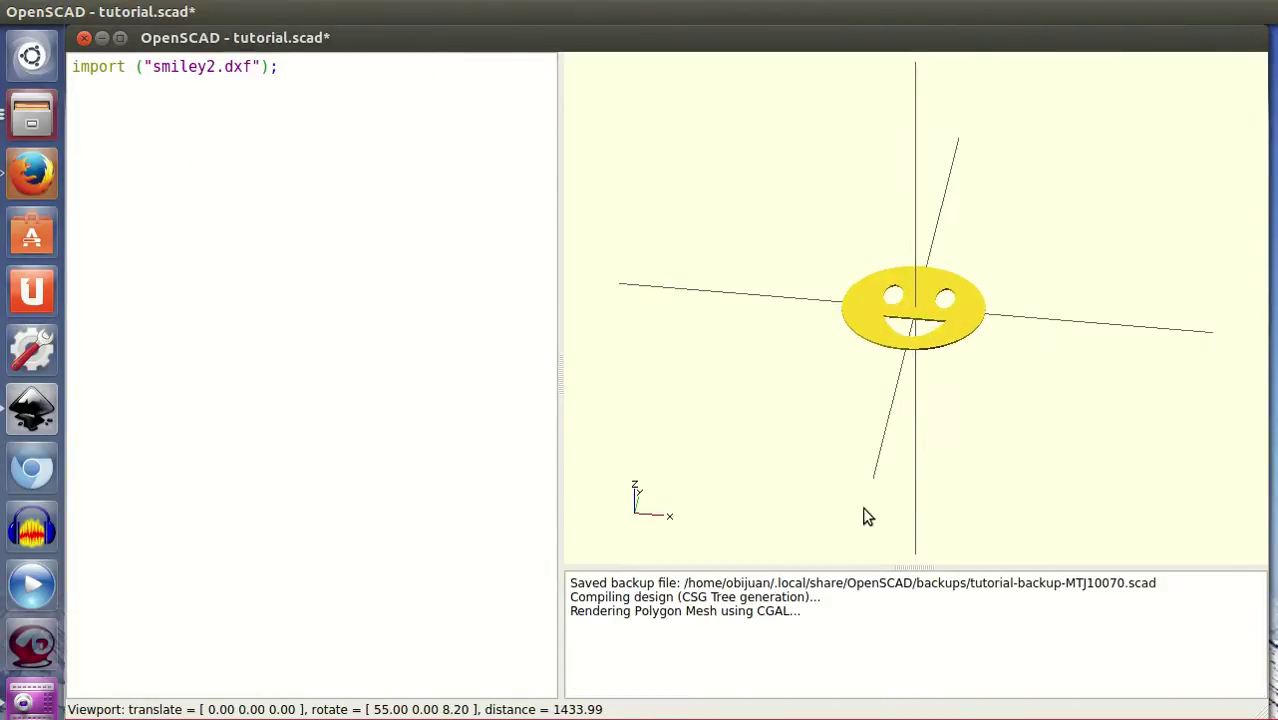
pyautogui.click(70, 66)
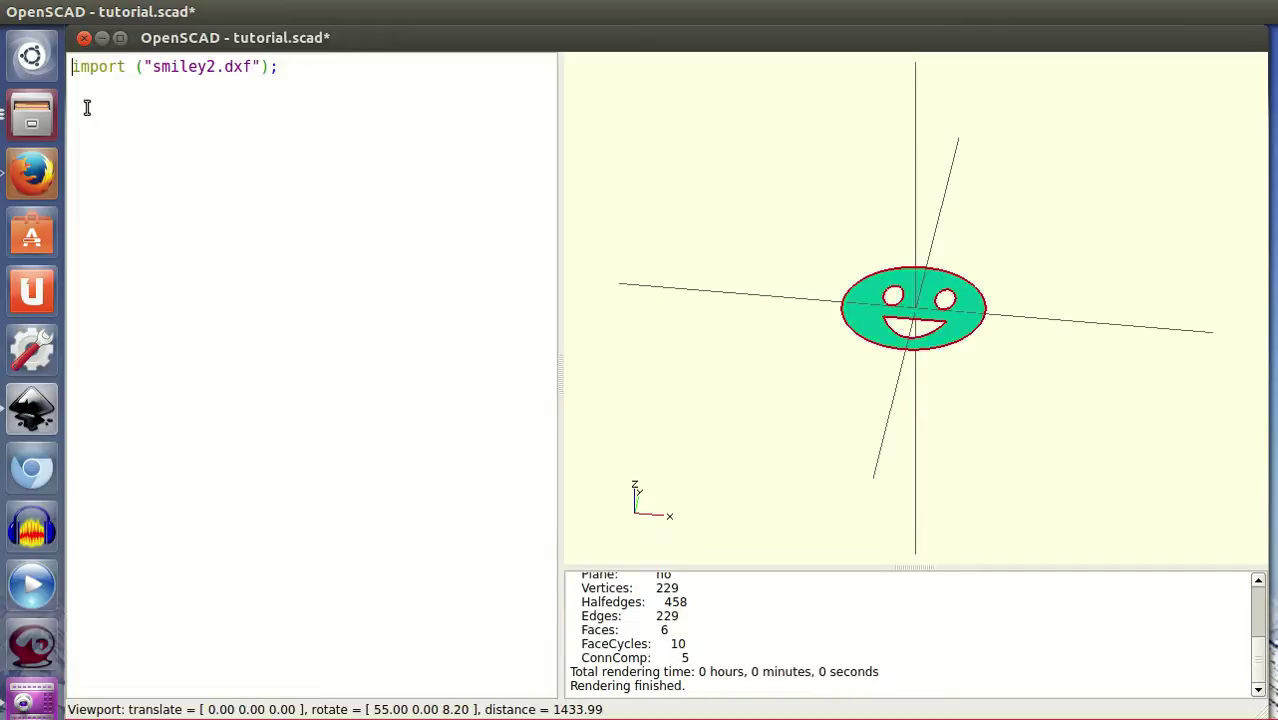
pyautogui.press('Return')
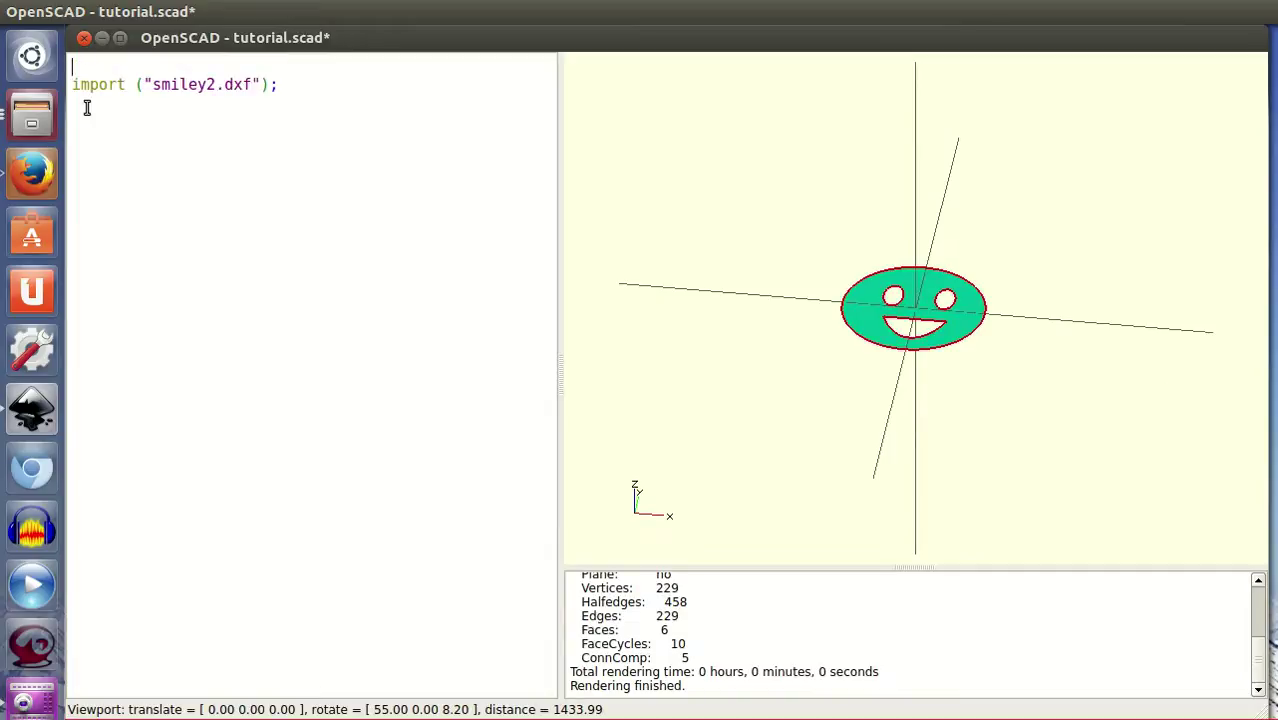
# Wrap the import in linear_extrude(height = 10) and preview the extruded smiley
pyautogui.write('linear_extrude(')
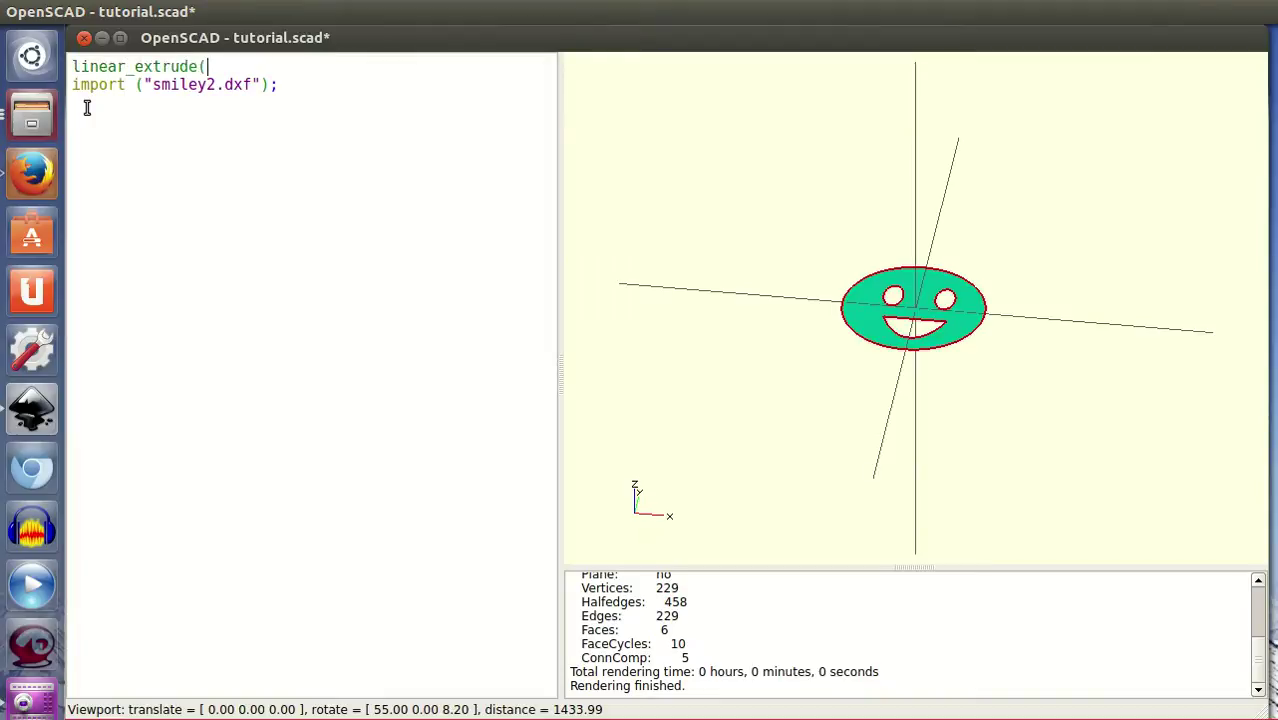
pyautogui.write('height = 10')
pyautogui.press('F5')
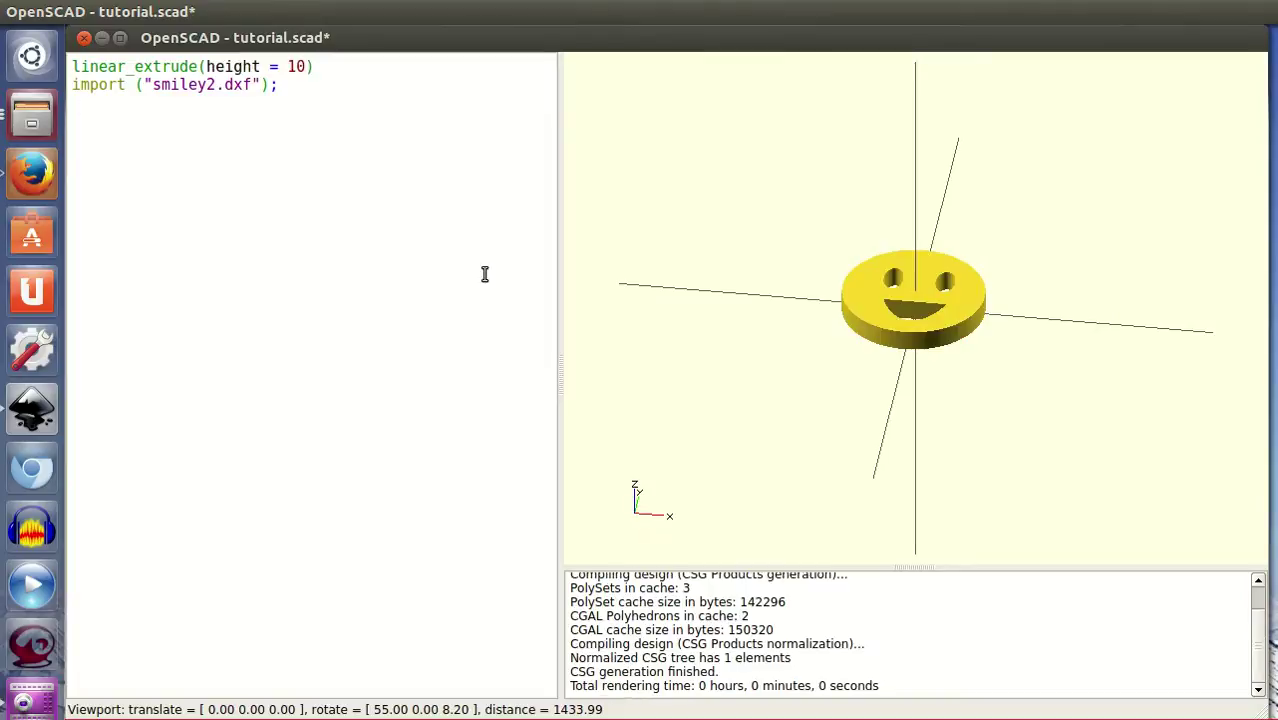
pyautogui.scroll(10, 912, 420)
pyautogui.moveTo(912, 418)
pyautogui.mouseDown()
pyautogui.moveTo(947, 513)
pyautogui.moveTo(927, 508)
pyautogui.moveTo(930, 337)
pyautogui.moveTo(955, 498)
pyautogui.mouseUp()
pyautogui.scroll(-3, 925, 432)
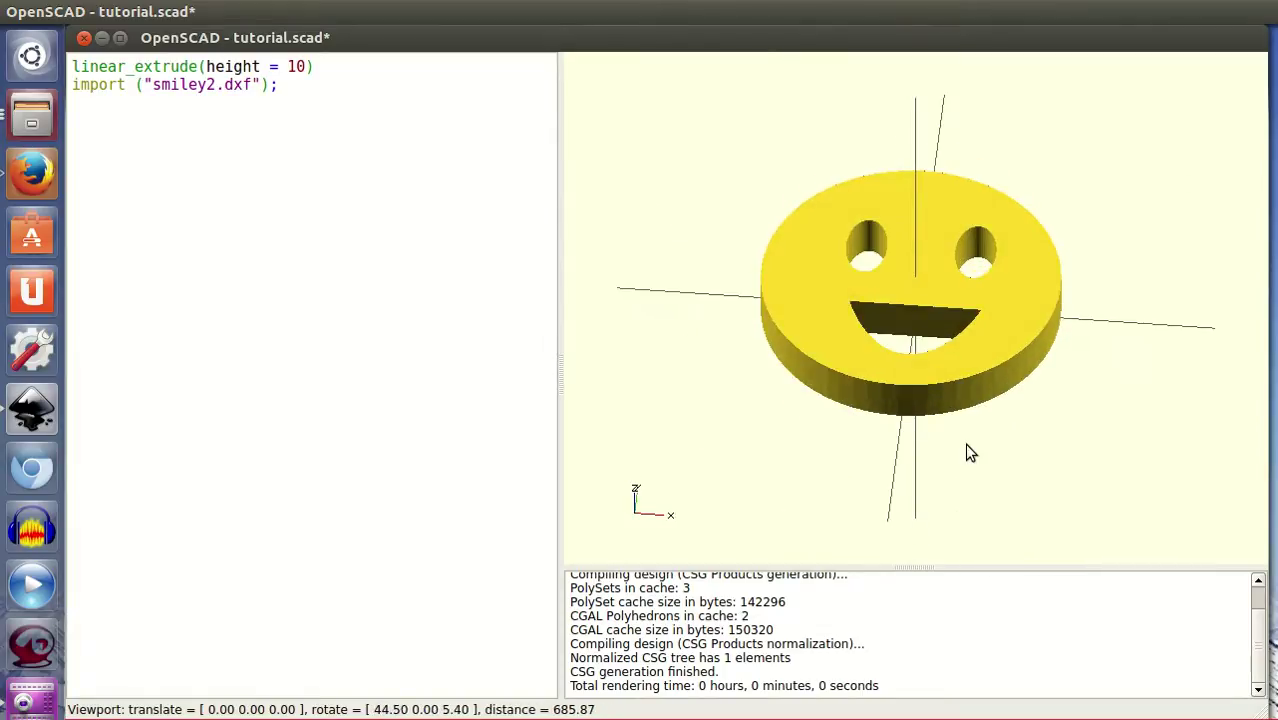
# Rotate and zoom the view to inspect the 10-unit-thick disc
pyautogui.moveTo(964, 443); pyautogui.dragTo(964, 464)
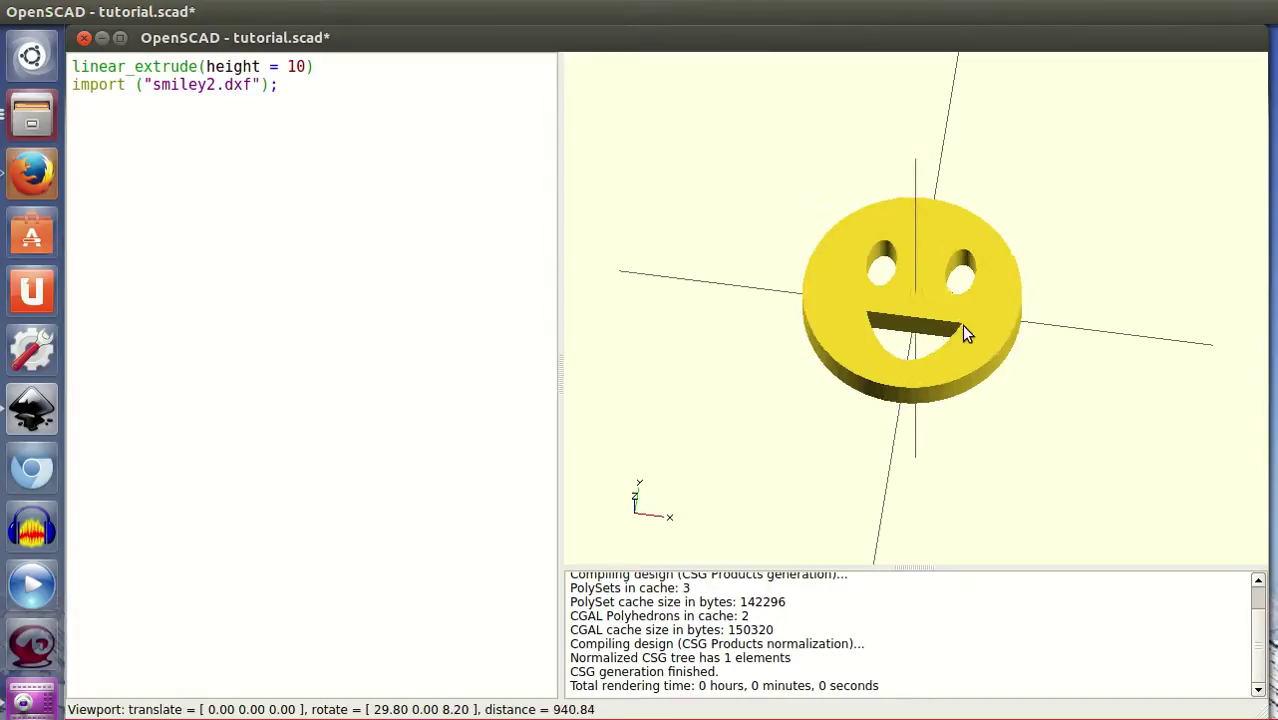
pyautogui.scroll(2, 961, 324)
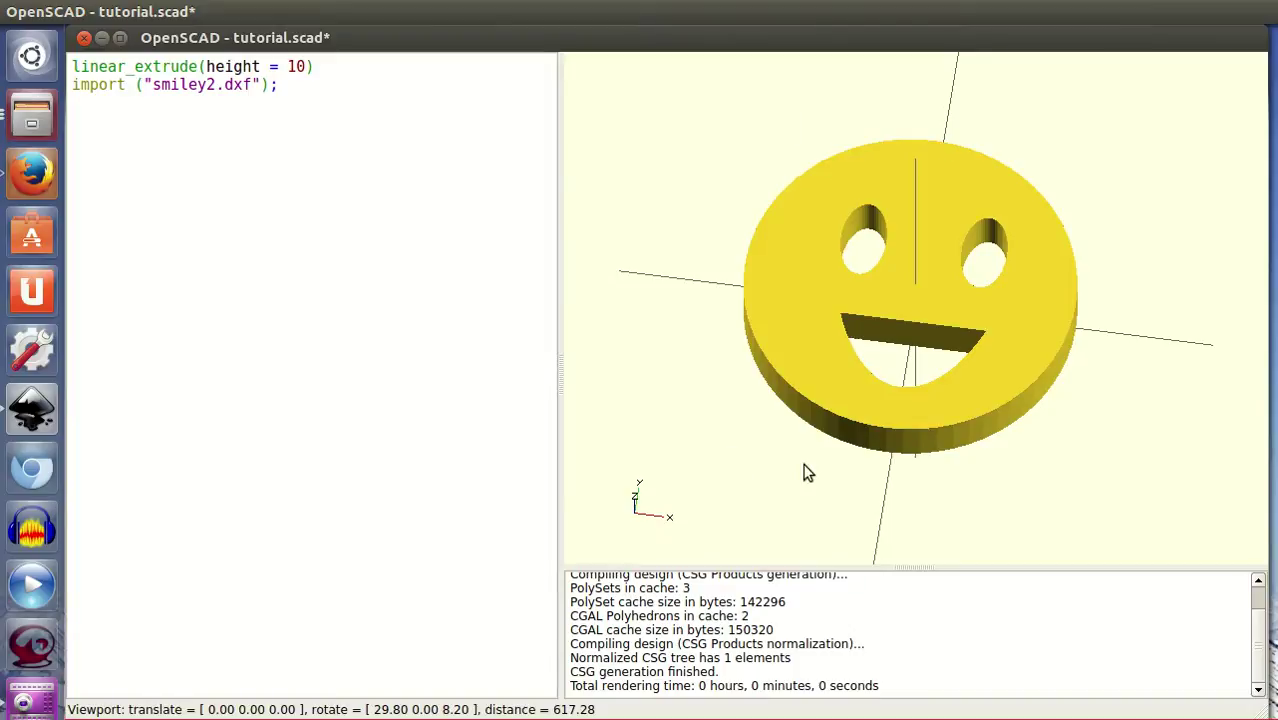
pyautogui.moveTo(940, 444)
pyautogui.mouseDown()
pyautogui.moveTo(939, 476)
pyautogui.moveTo(920, 396)
pyautogui.moveTo(934, 417)
pyautogui.moveTo(923, 419)
pyautogui.mouseUp()
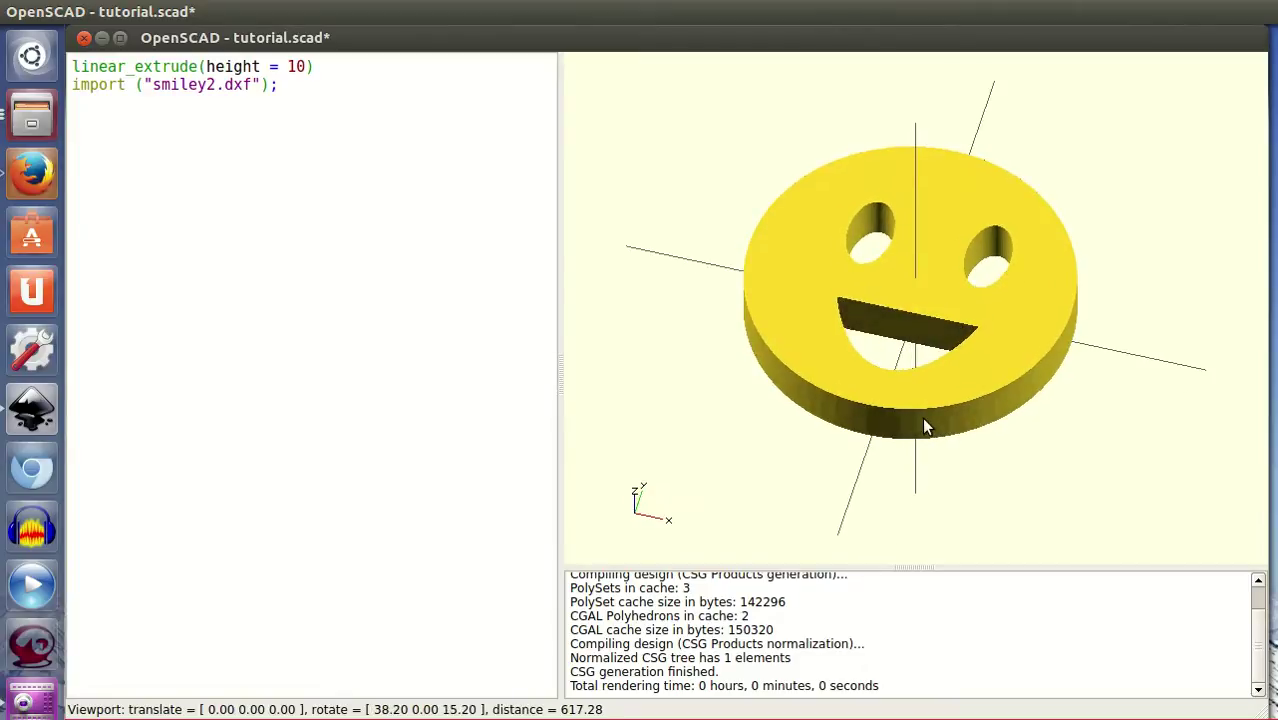